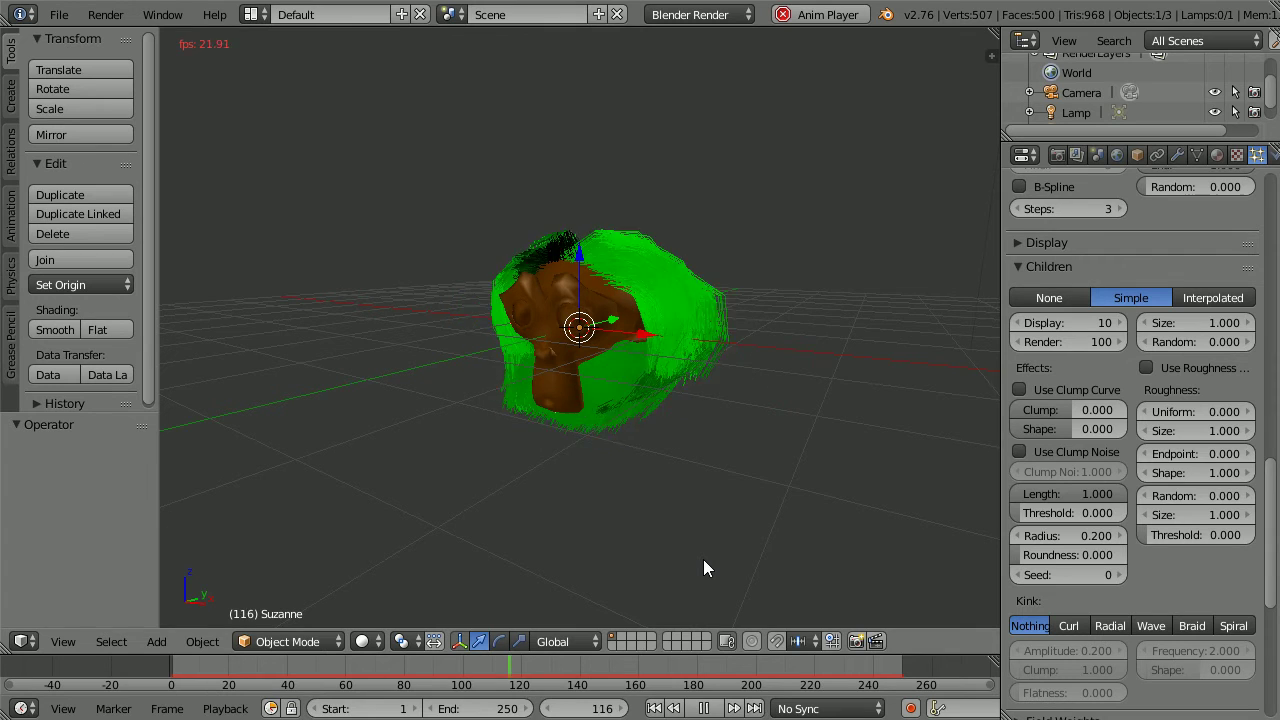
Stop playback, reset to frame 1 and replay Suzanne's green hair simulation
key("Escape")
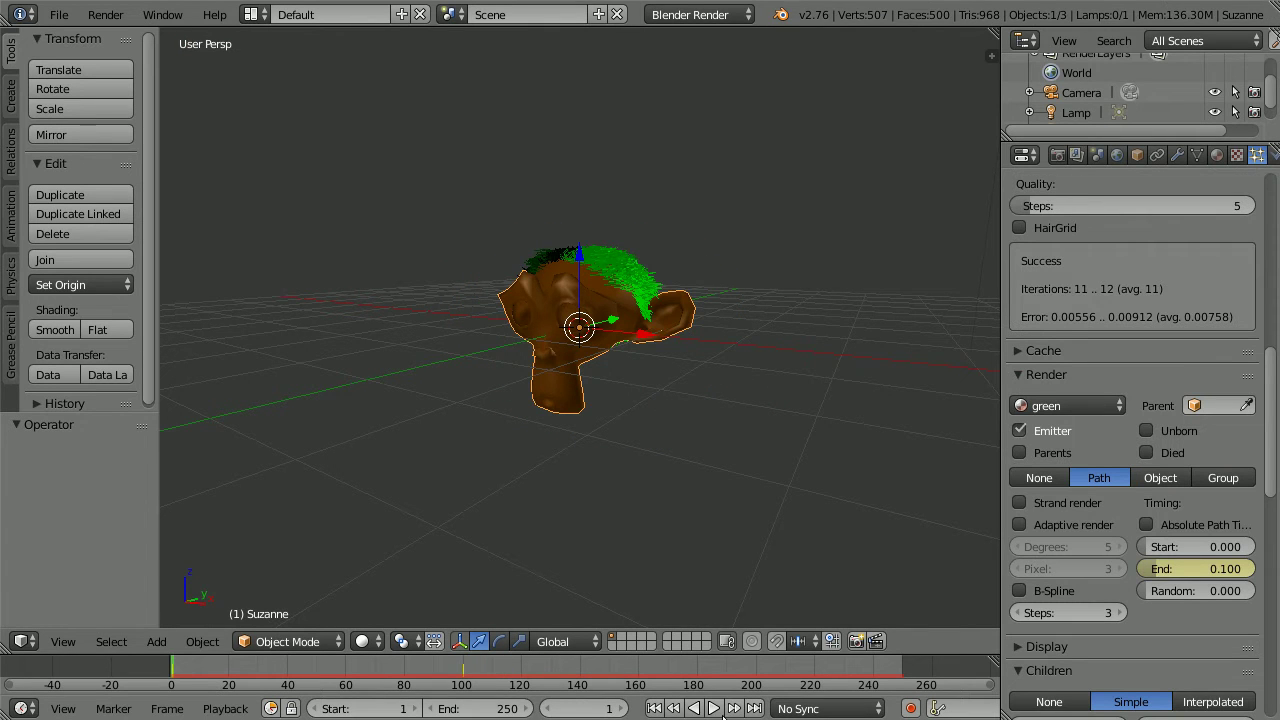
left_click(713, 708)
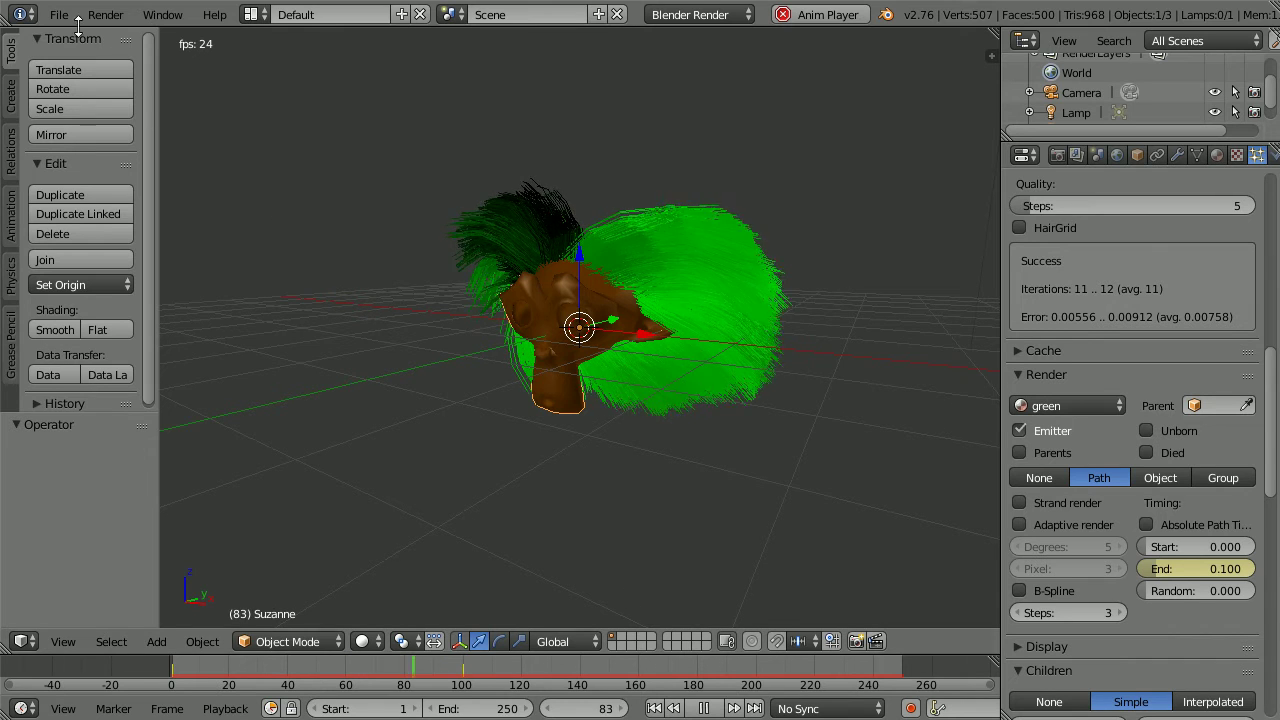
Reload the start-up file, discarding the current hair scene
left_click(61, 16)
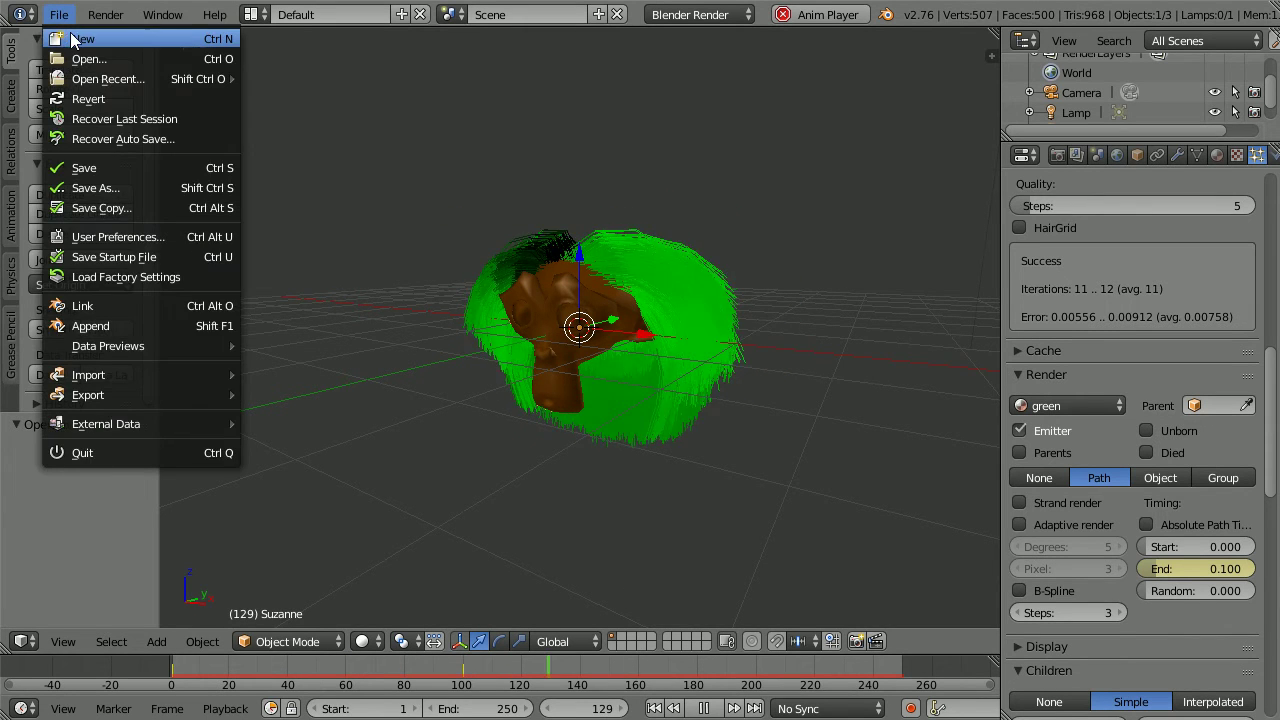
left_click(84, 39)
left_click(90, 56)
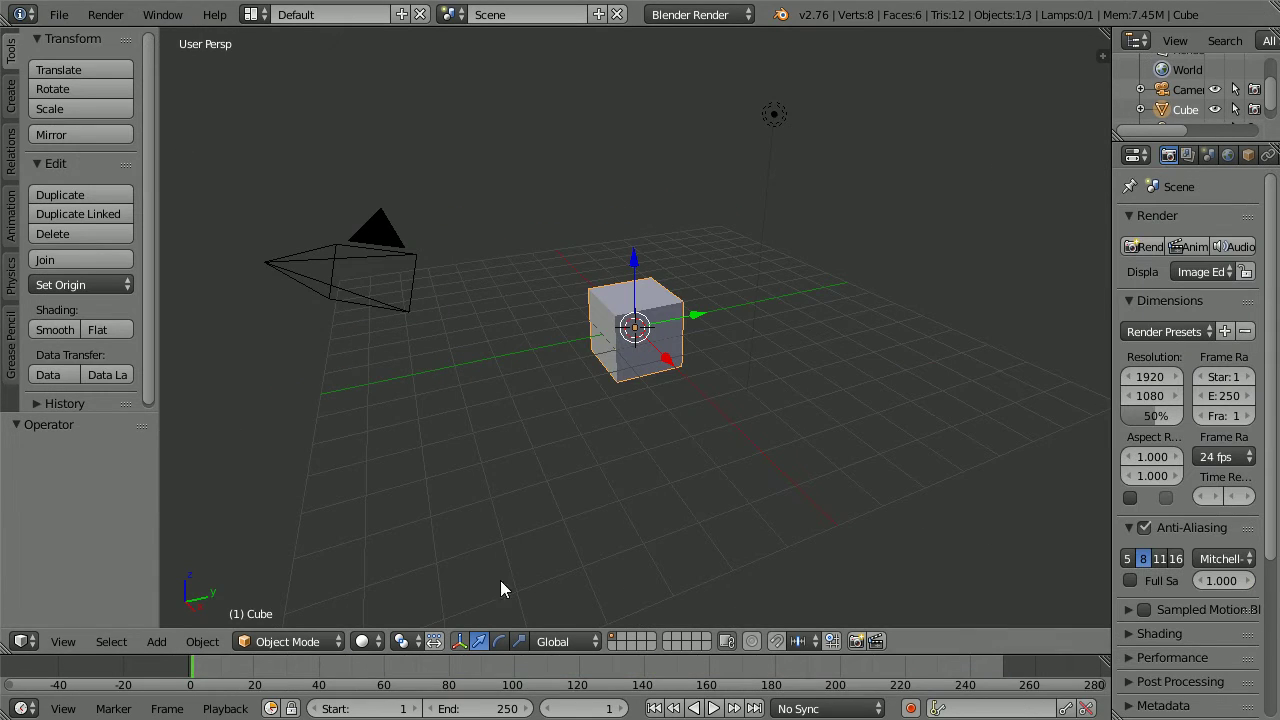
Open hairTut19.blend from the recent files list
left_click(59, 15)
mouse_move(88, 80)
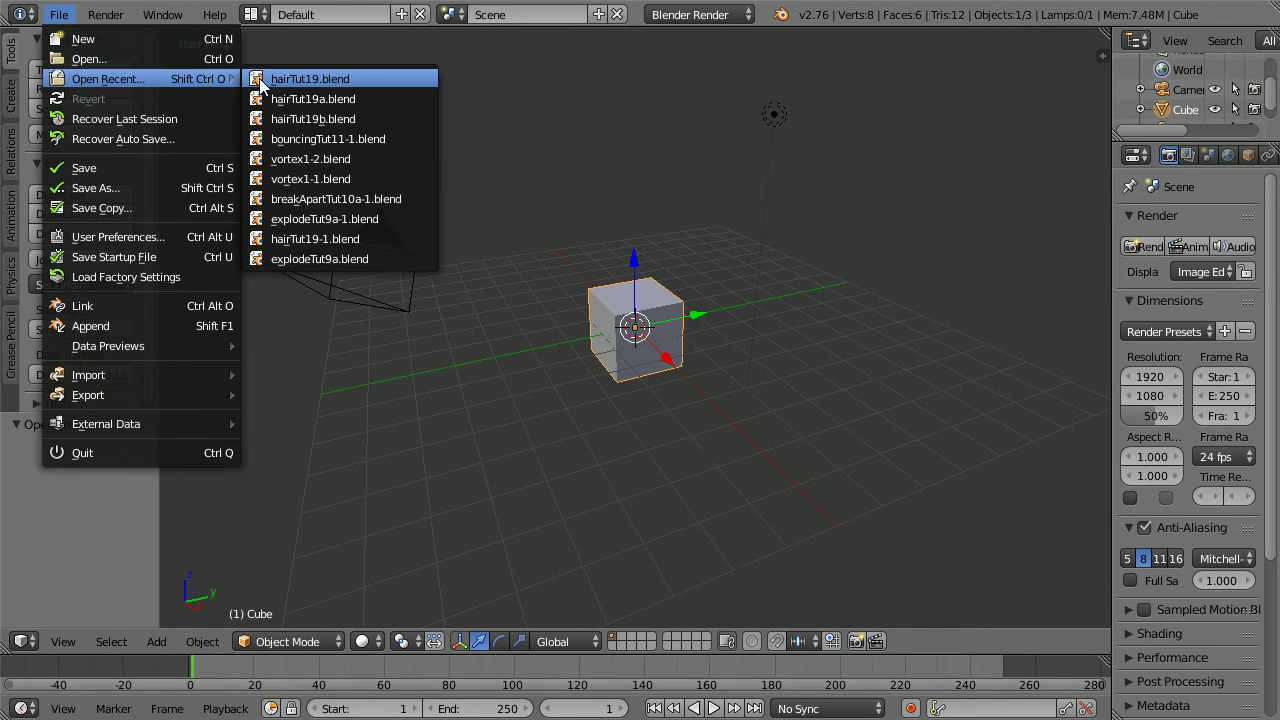
left_click(365, 78)
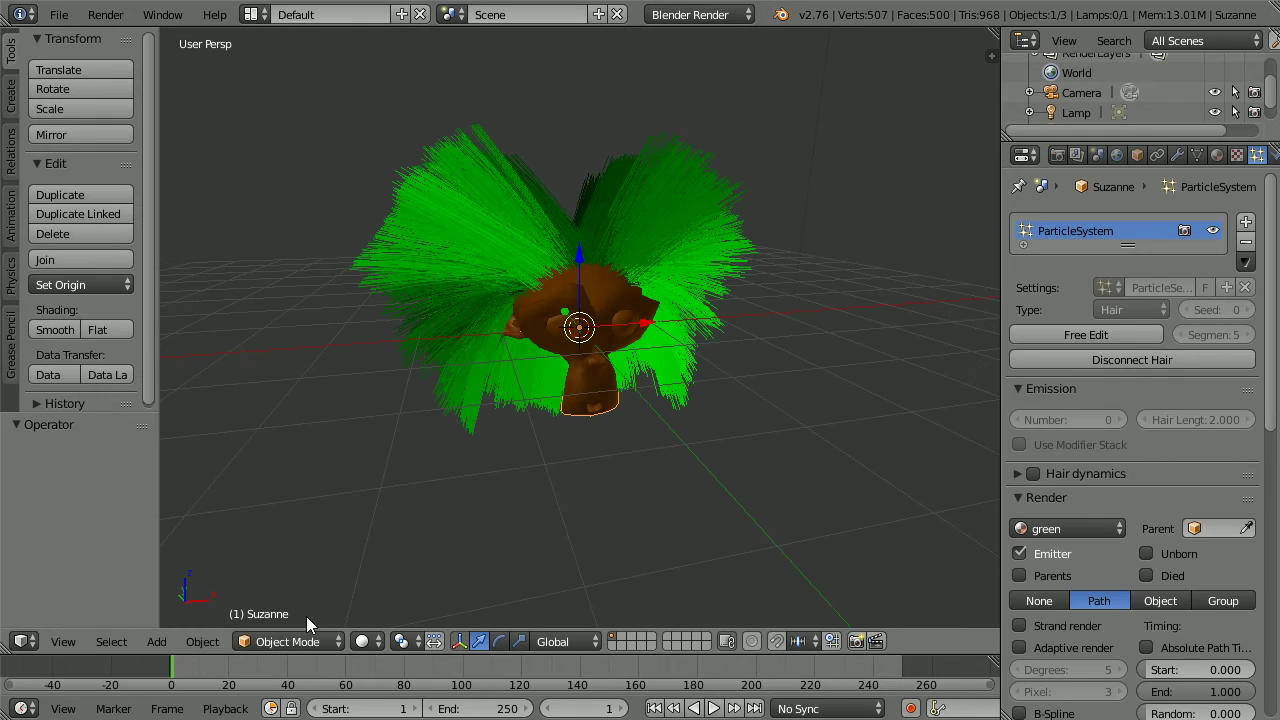
In Particle Edit mode, comb the hair down and inward from the front view
left_click(285, 641)
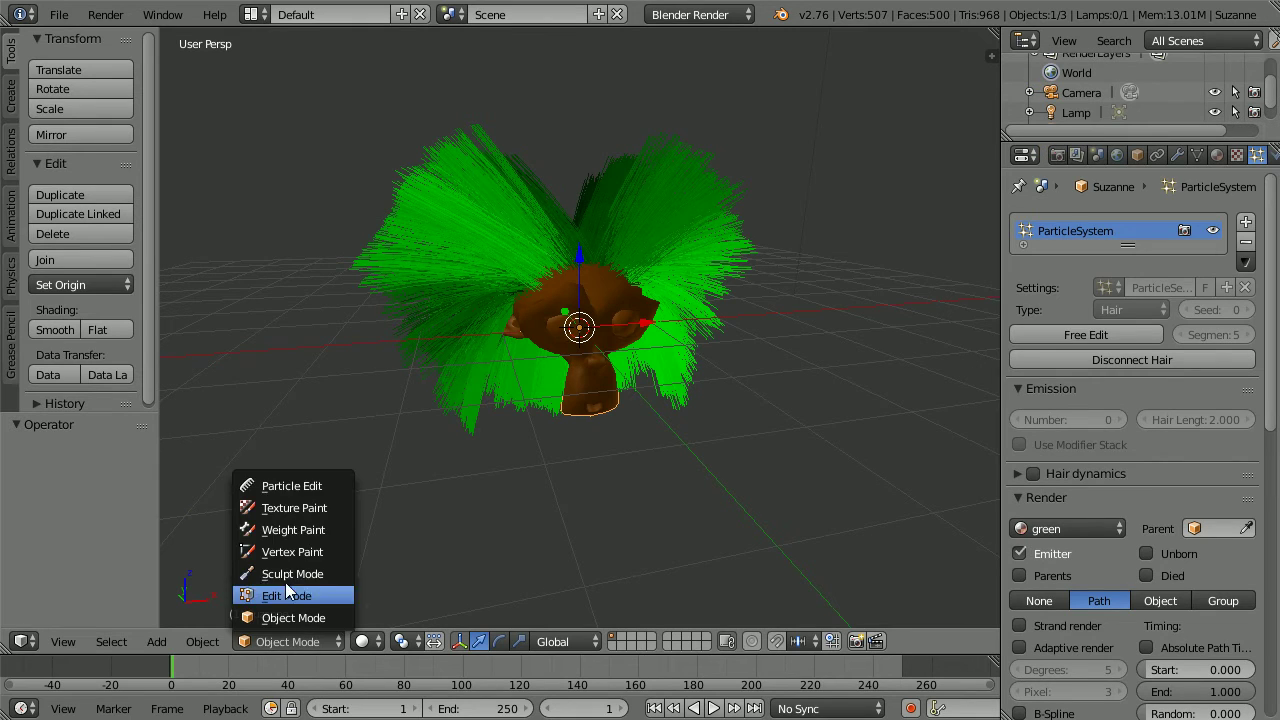
left_click(336, 487)
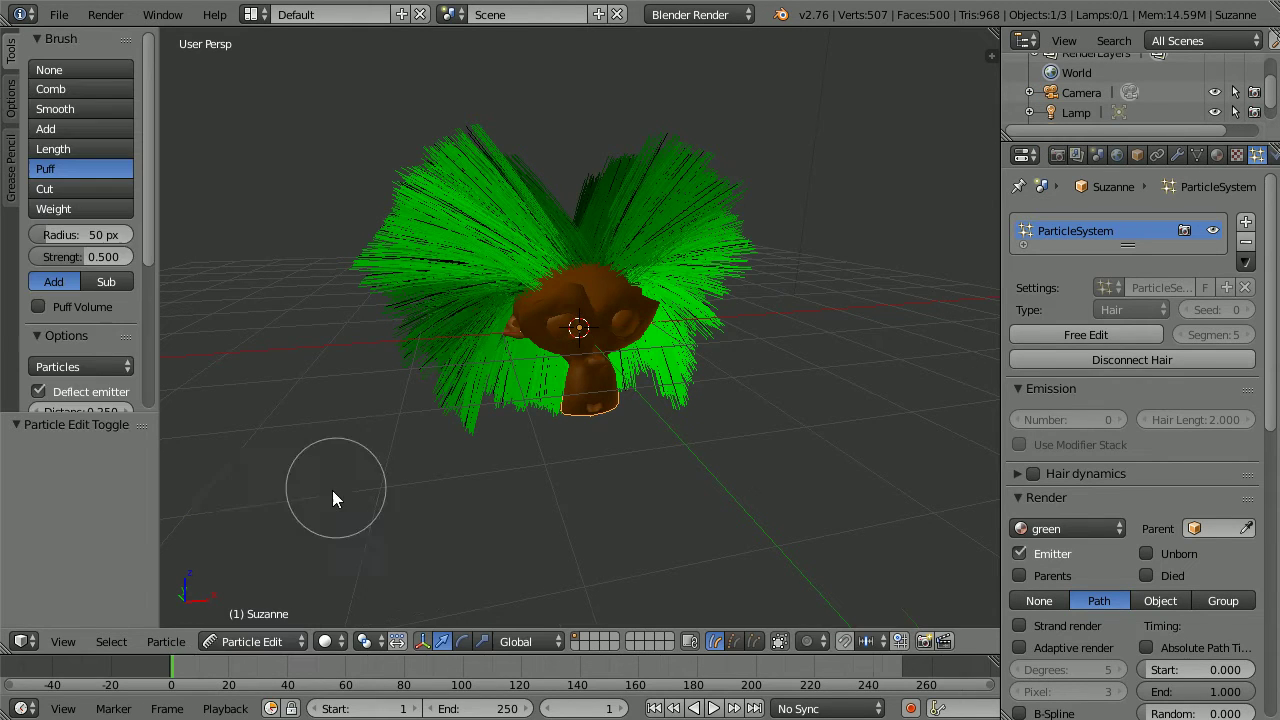
left_click(62, 645)
left_click(151, 508)
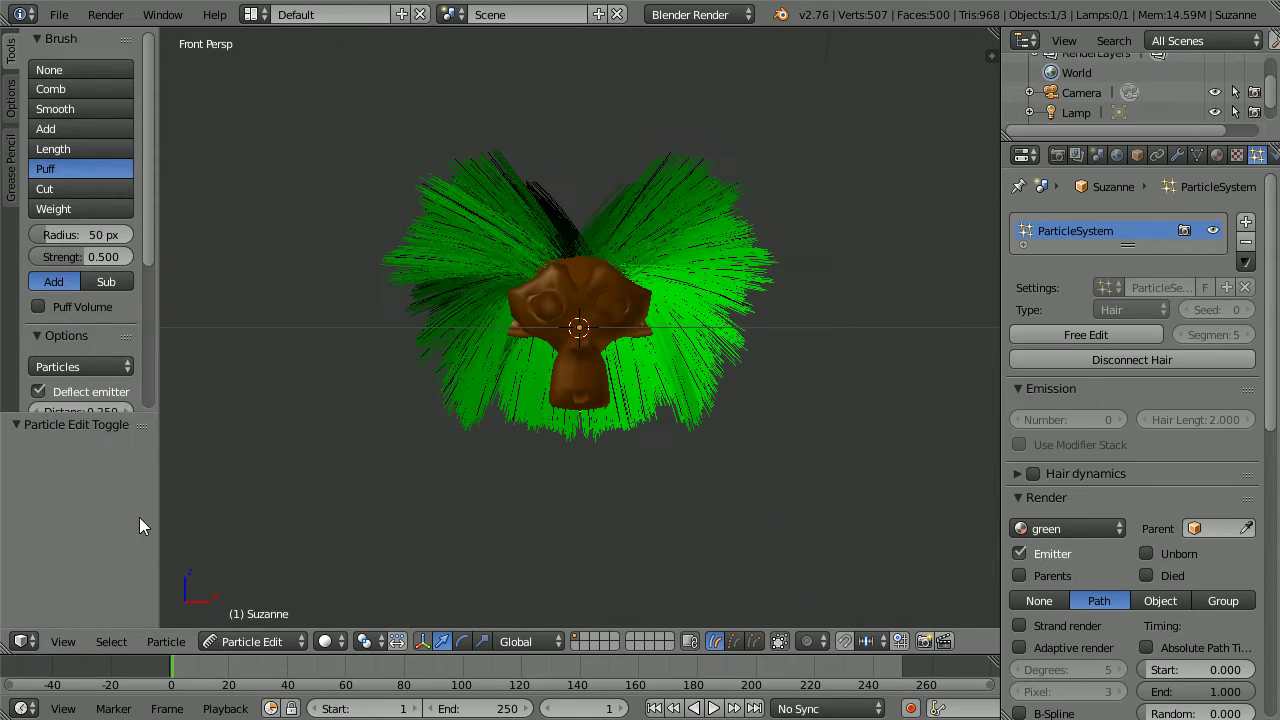
left_click(75, 88)
mouse_move(656, 219)
left_mouse_down()
mouse_move(627, 192)
mouse_move(759, 260)
mouse_move(810, 322)
mouse_move(834, 391)
left_mouse_up()
mouse_move(751, 289)
left_mouse_down()
mouse_move(747, 384)
mouse_move(660, 507)
left_mouse_up()
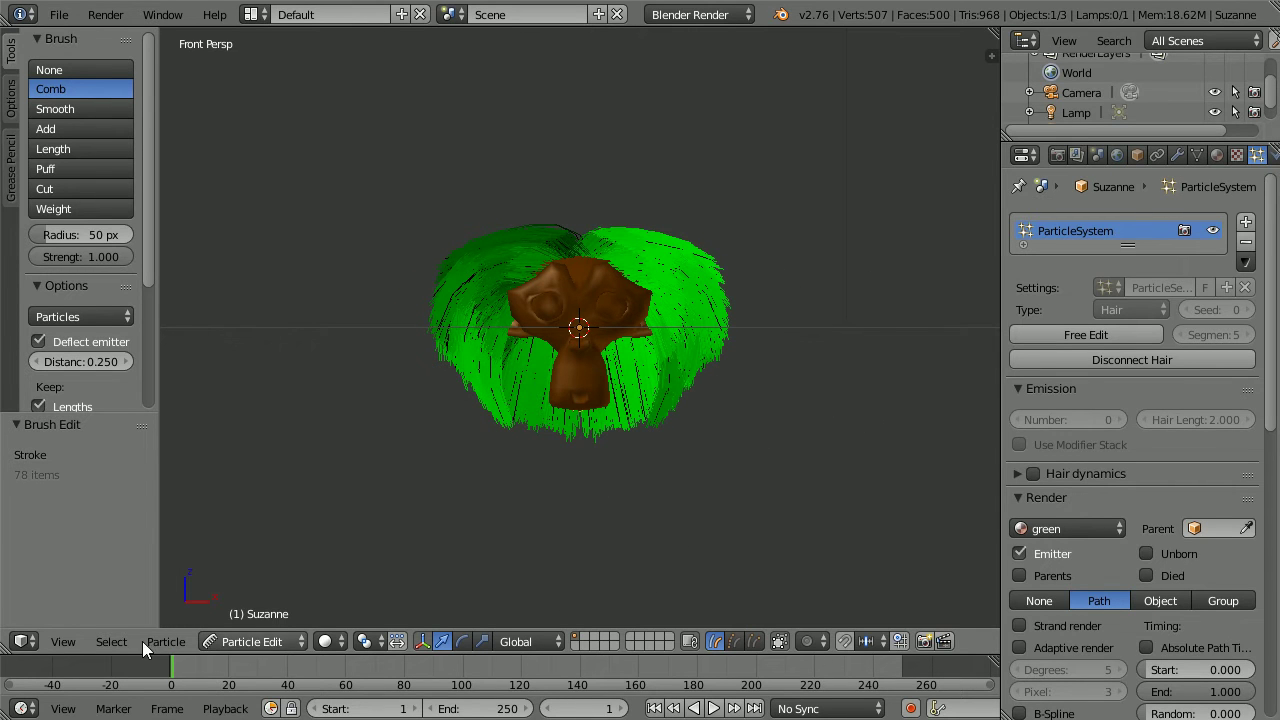
Comb the hair flatter and back from the right side view, undoing the last stroke
left_click(62, 641)
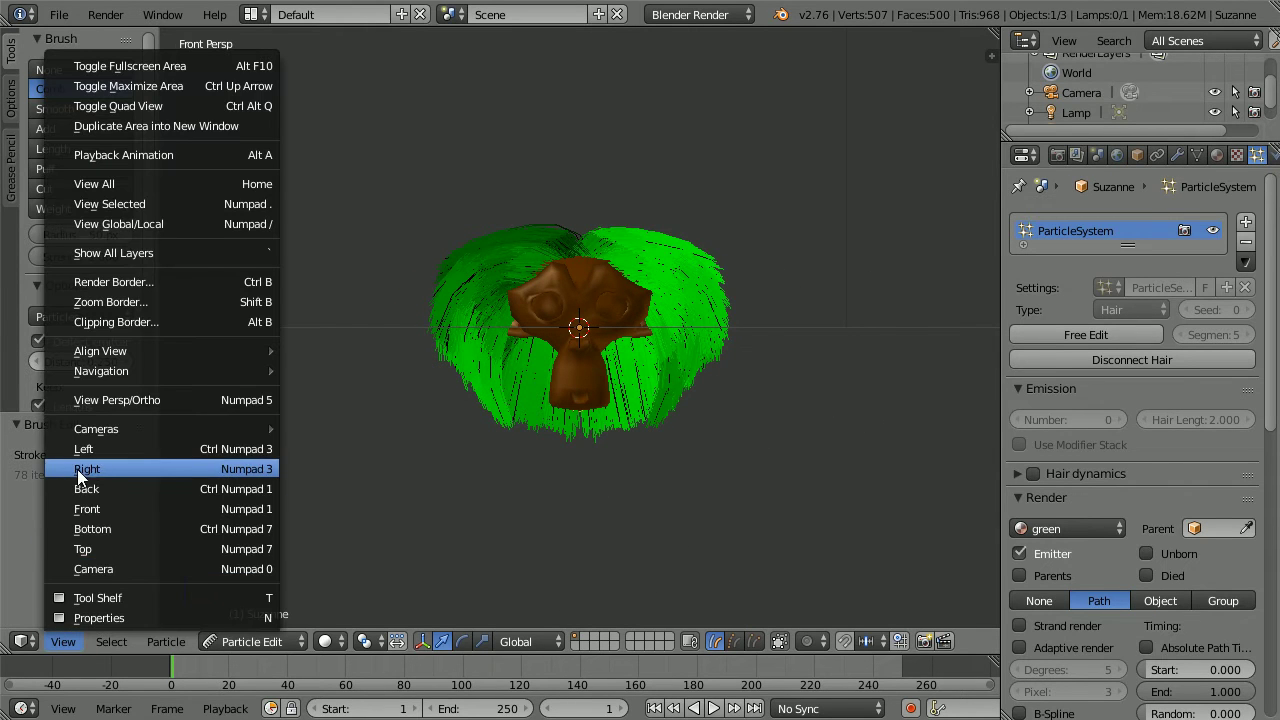
left_click(148, 468)
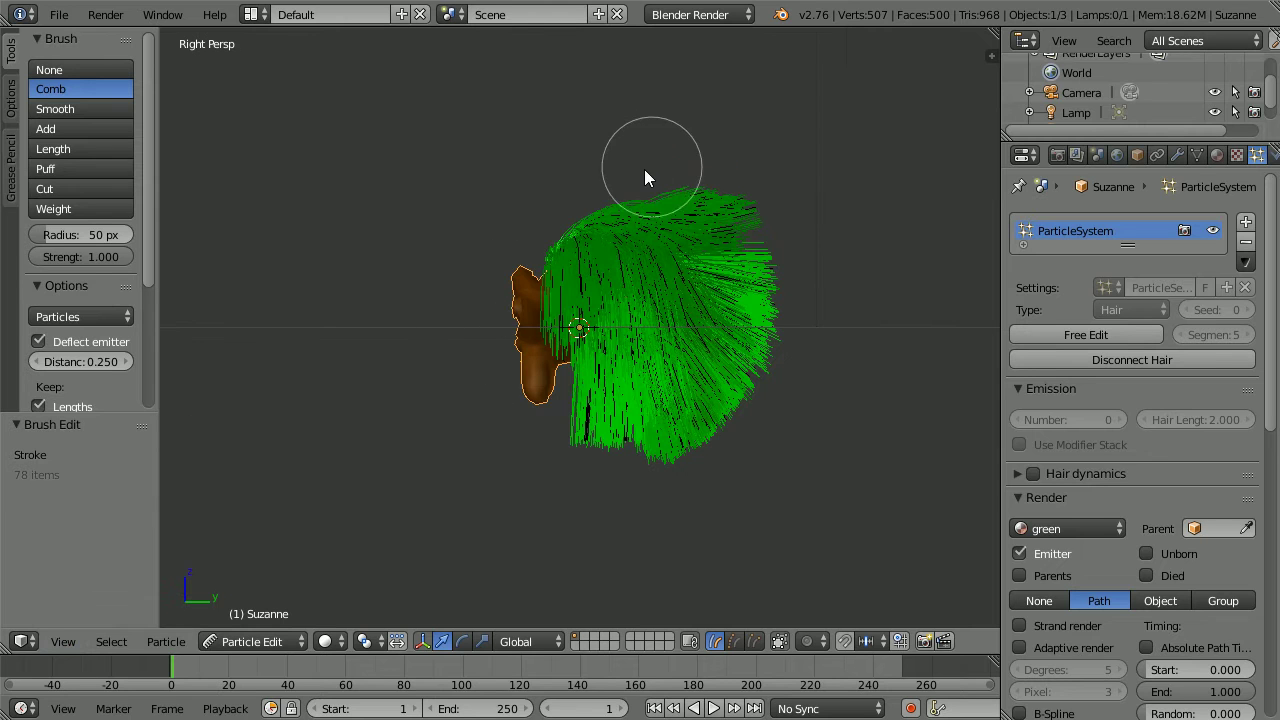
mouse_move(744, 237)
left_mouse_down()
mouse_move(774, 434)
mouse_move(686, 246)
mouse_move(657, 214)
mouse_move(697, 298)
mouse_move(679, 405)
mouse_move(646, 460)
mouse_move(522, 400)
mouse_move(530, 420)
left_mouse_up()
key("ctrl+z")
middle_click_drag(394, 337, 536, 360)
left_click(240, 642)
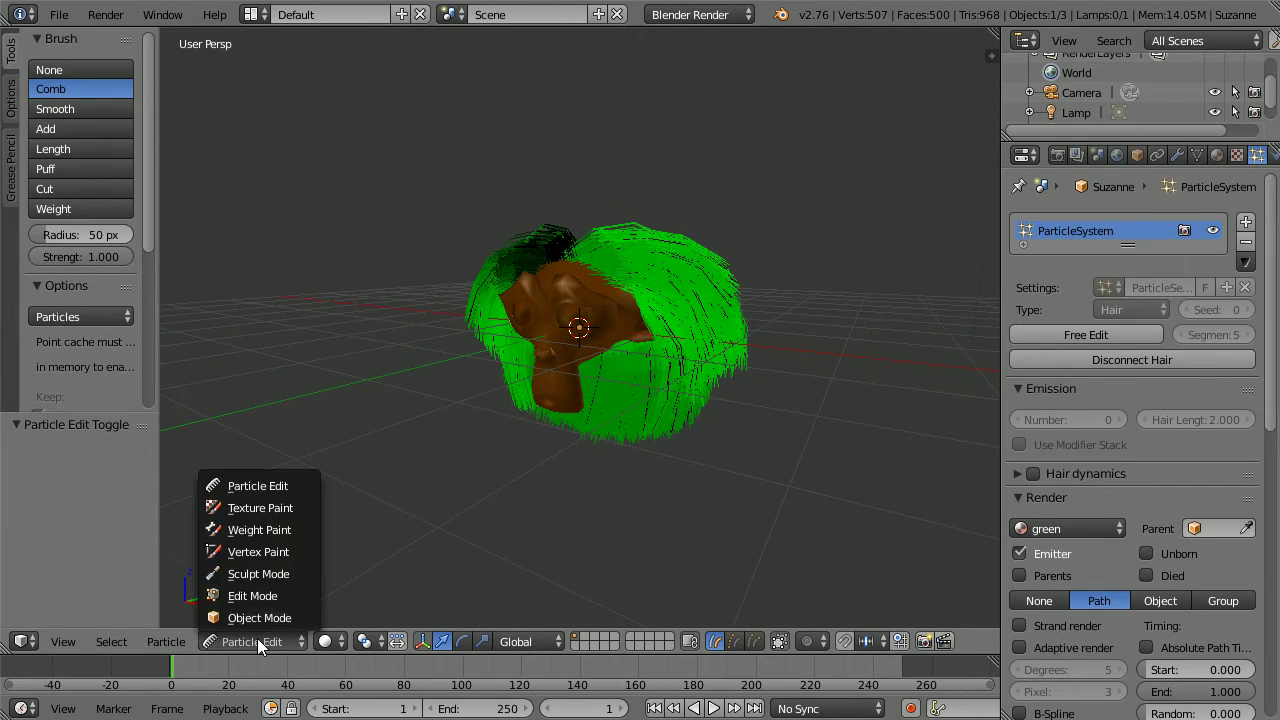
Back in Object Mode, enable Hair Dynamics and test-run the simulation, then rewind to frame 1
left_click(293, 619)
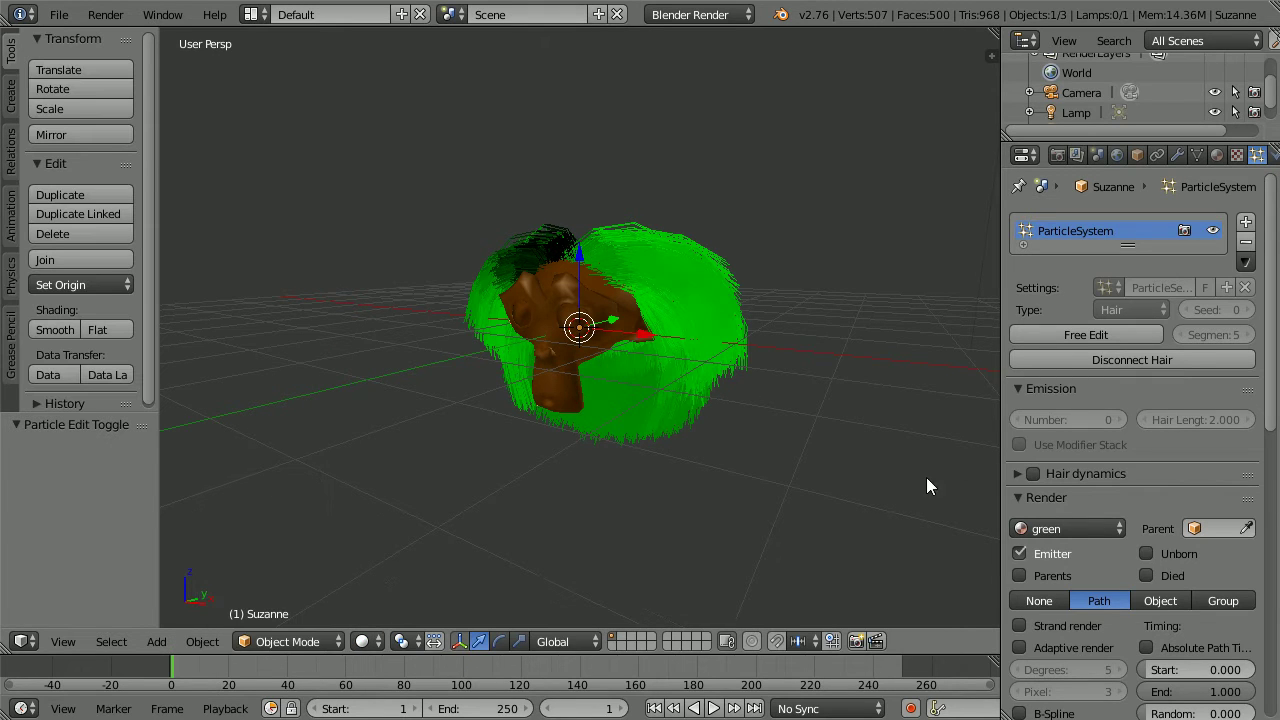
left_click(1034, 474)
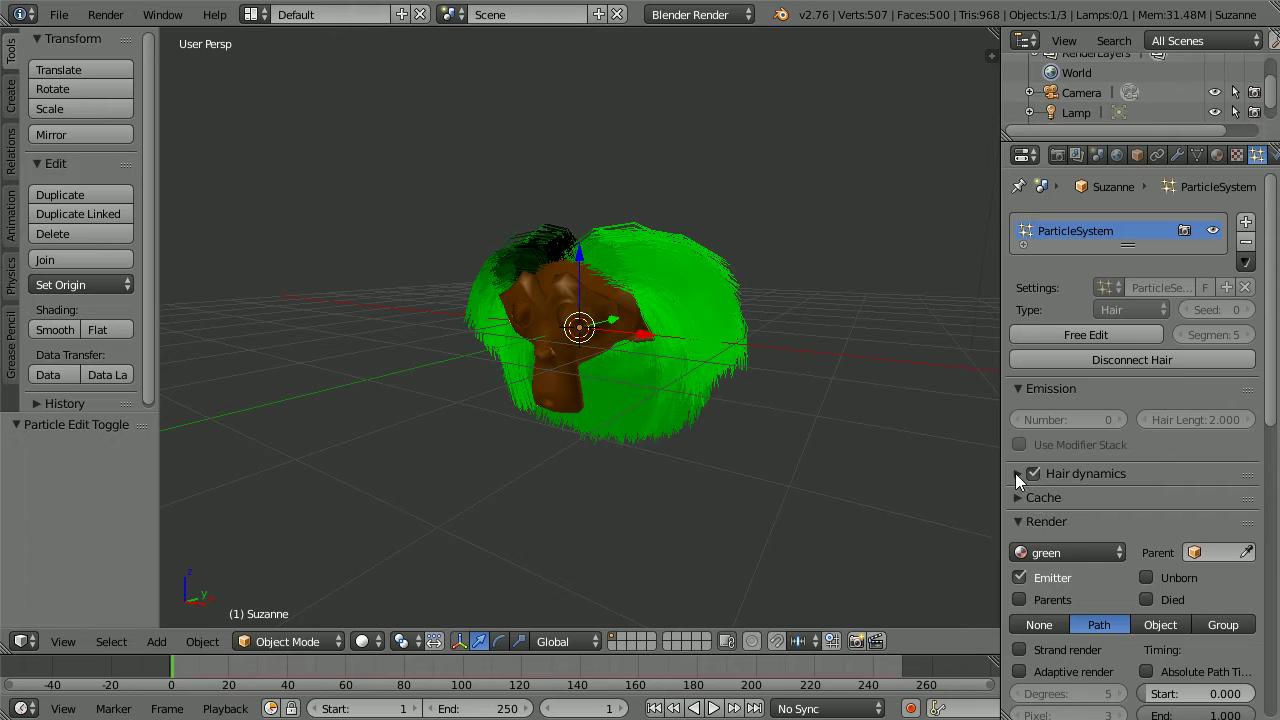
left_click(1015, 473)
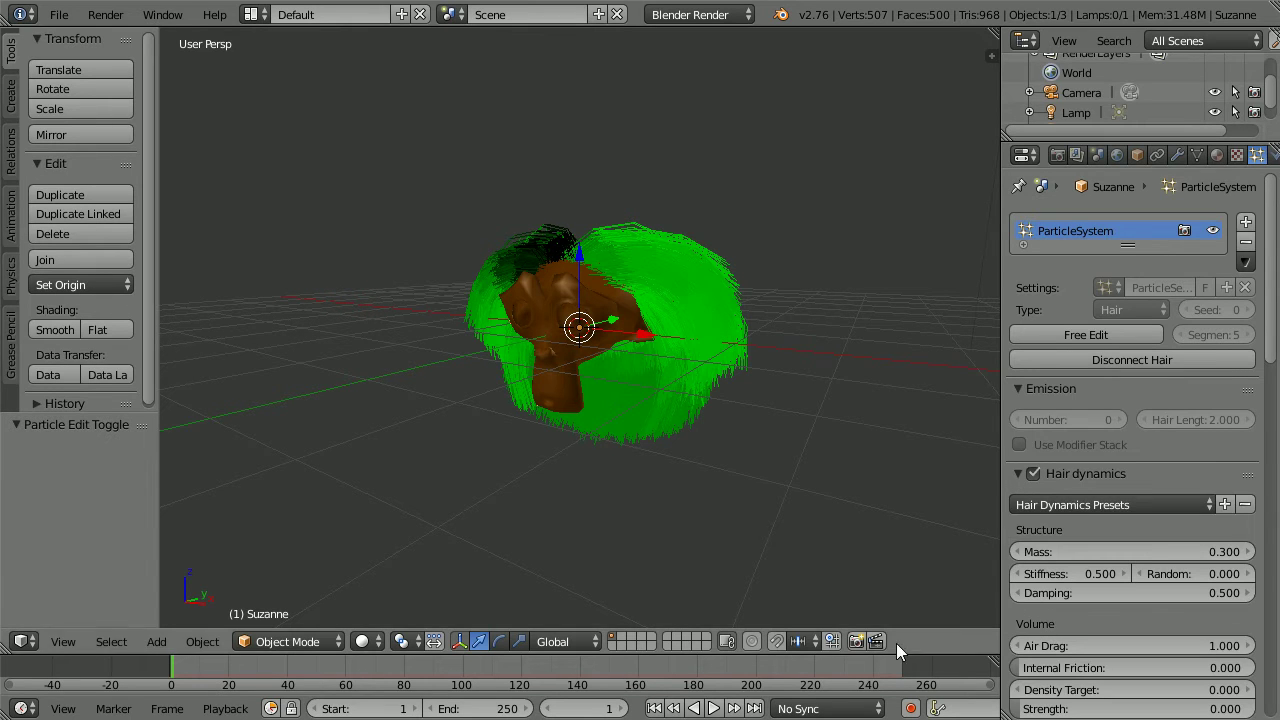
left_click(716, 709)
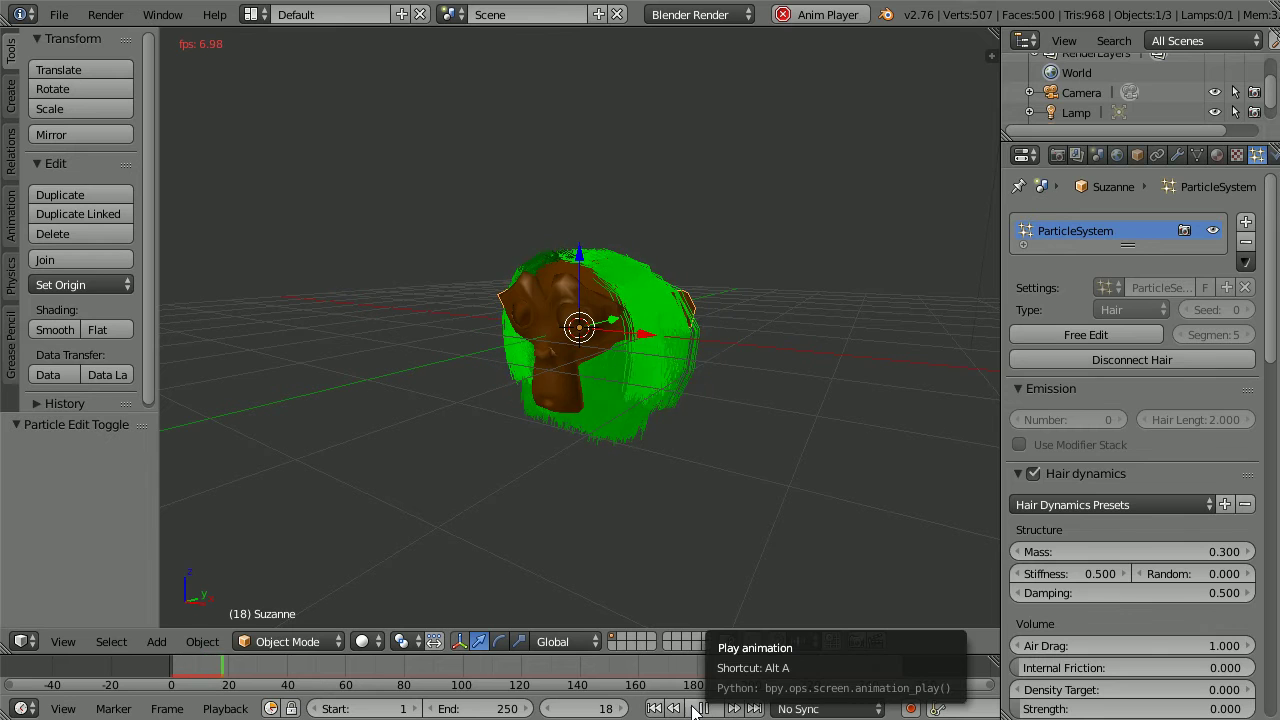
left_click(701, 709)
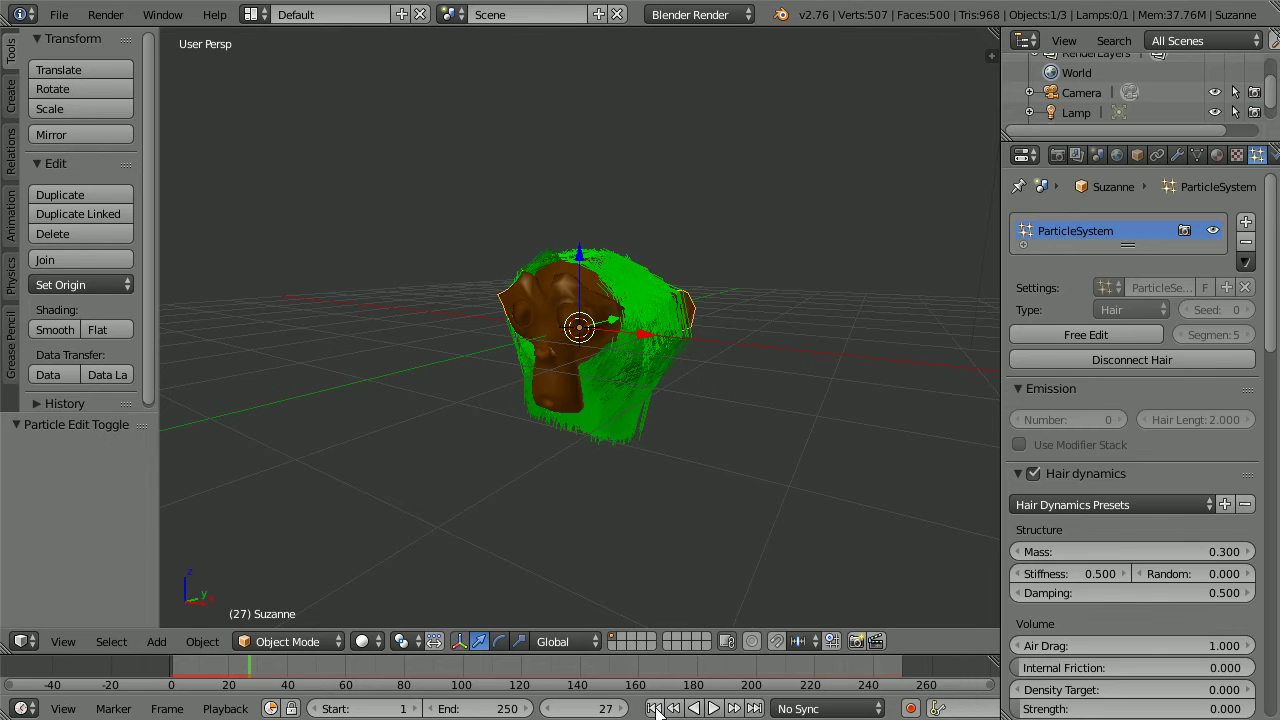
left_click(655, 708)
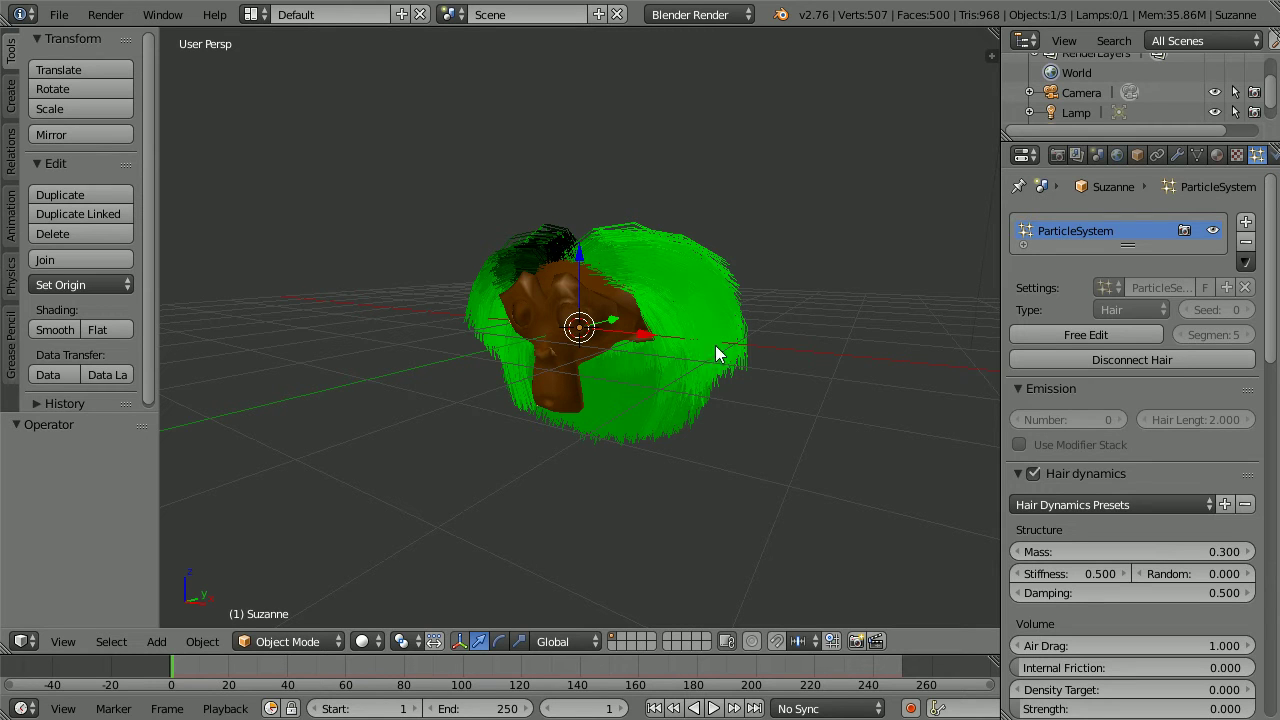
Set hair dynamics Stiffness to 3 and replay the simulation, stopping back at frame 1
double_click(1095, 572)
type("3")
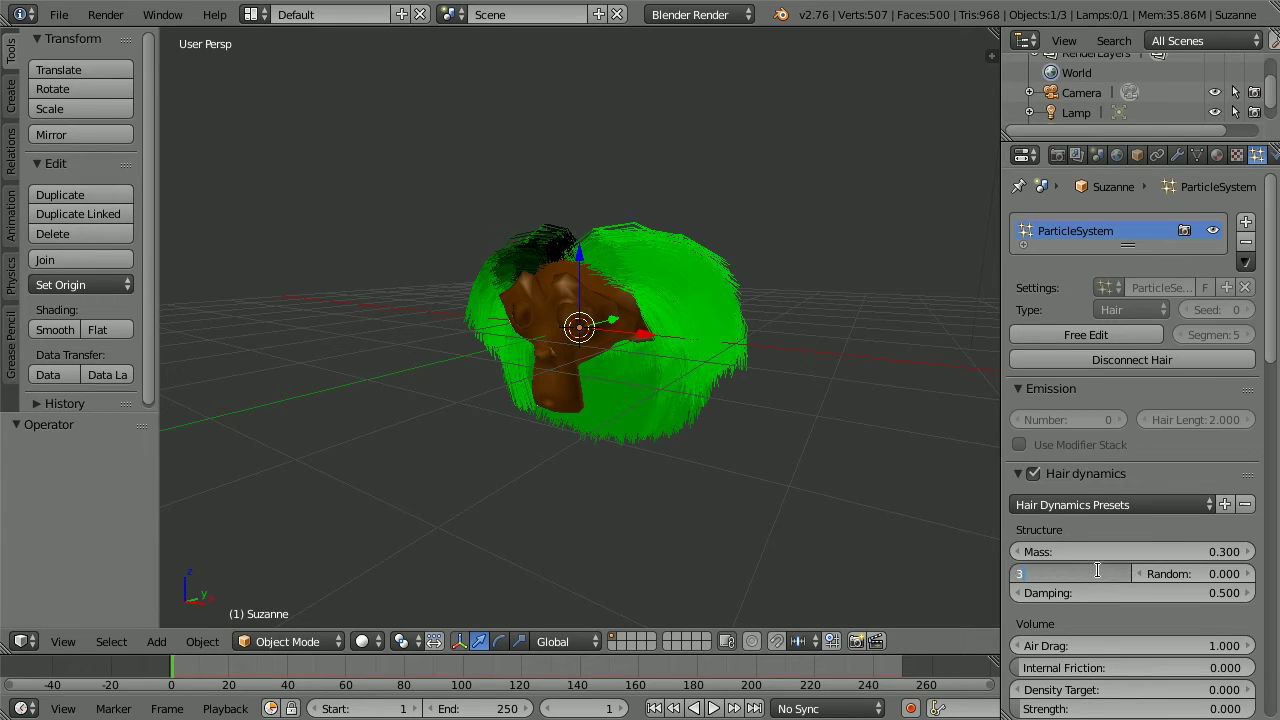
key("Return")
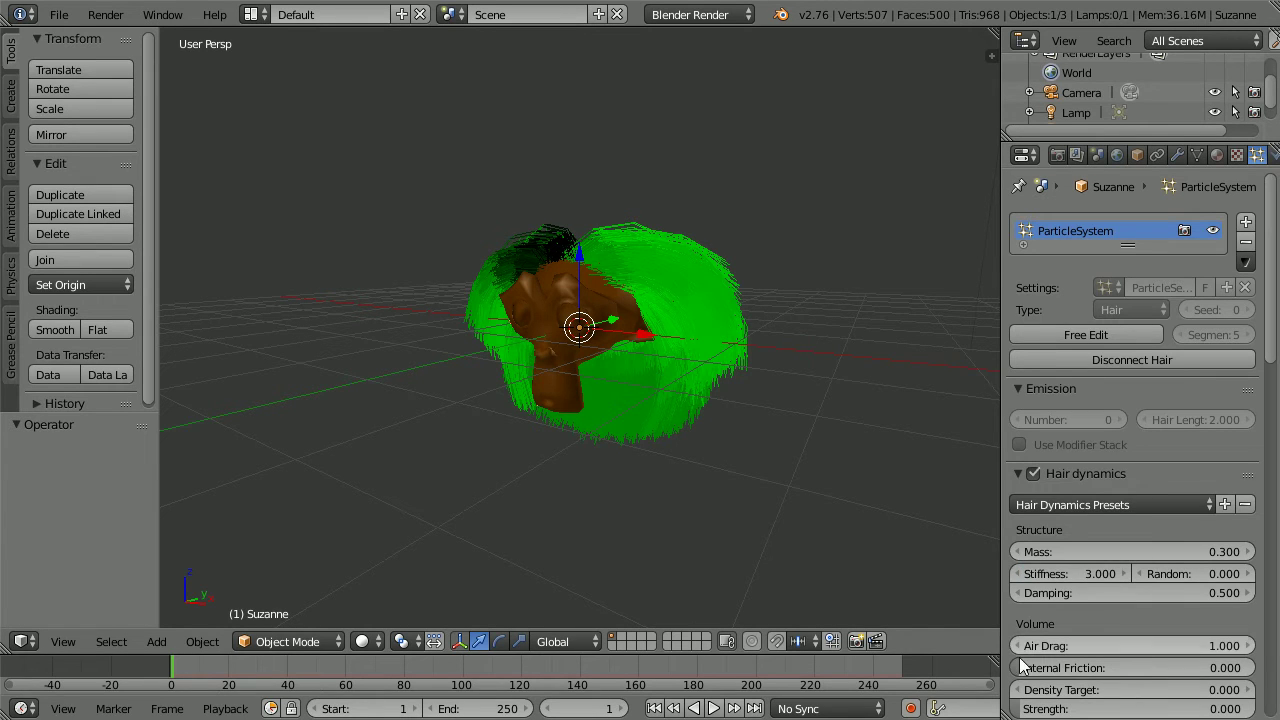
left_click(712, 708)
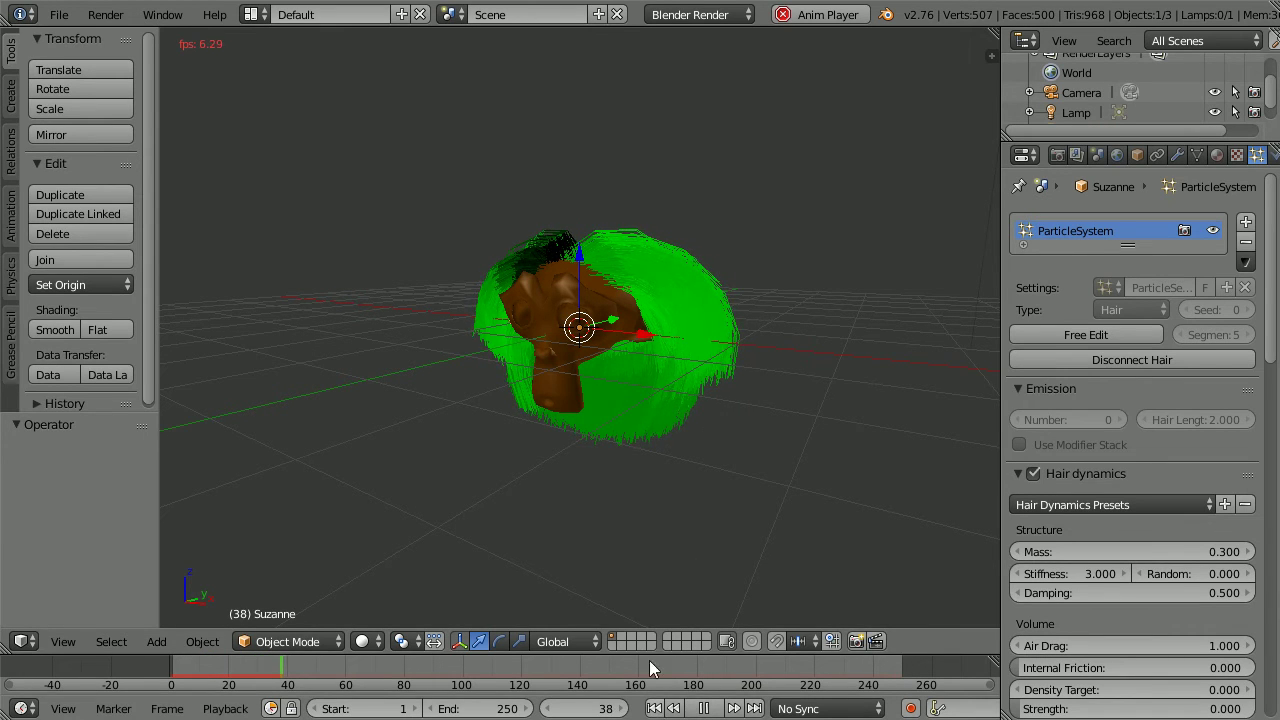
key("Escape")
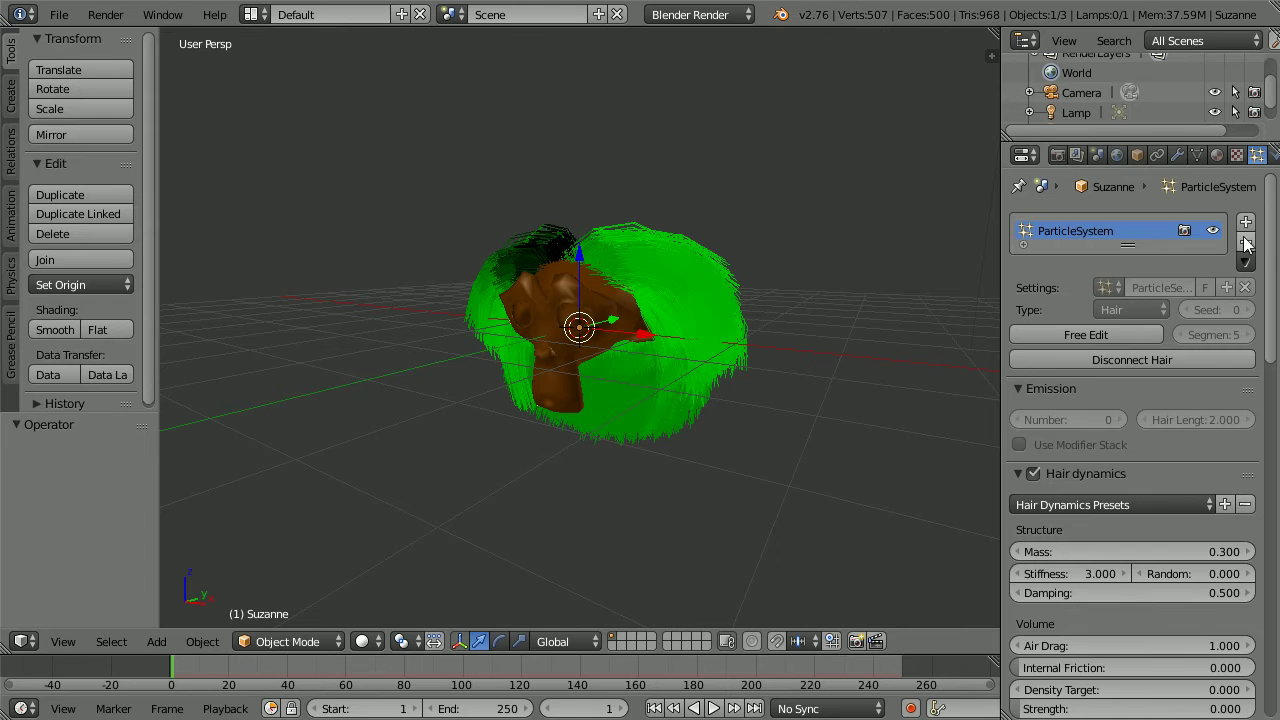
left_click_drag(1272, 252, 1260, 640)
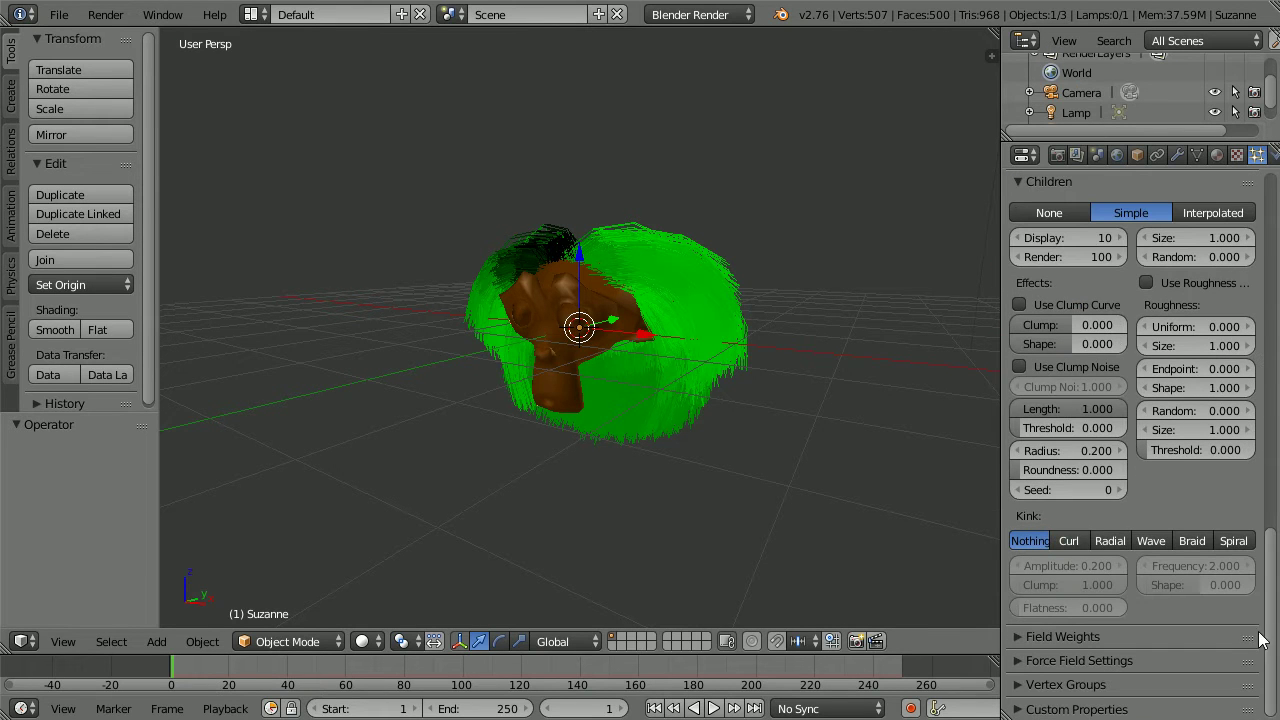
Set the hair particles' force field Type 1 to Wind
left_click(1016, 661)
scroll(1276, 614, "down", 3)
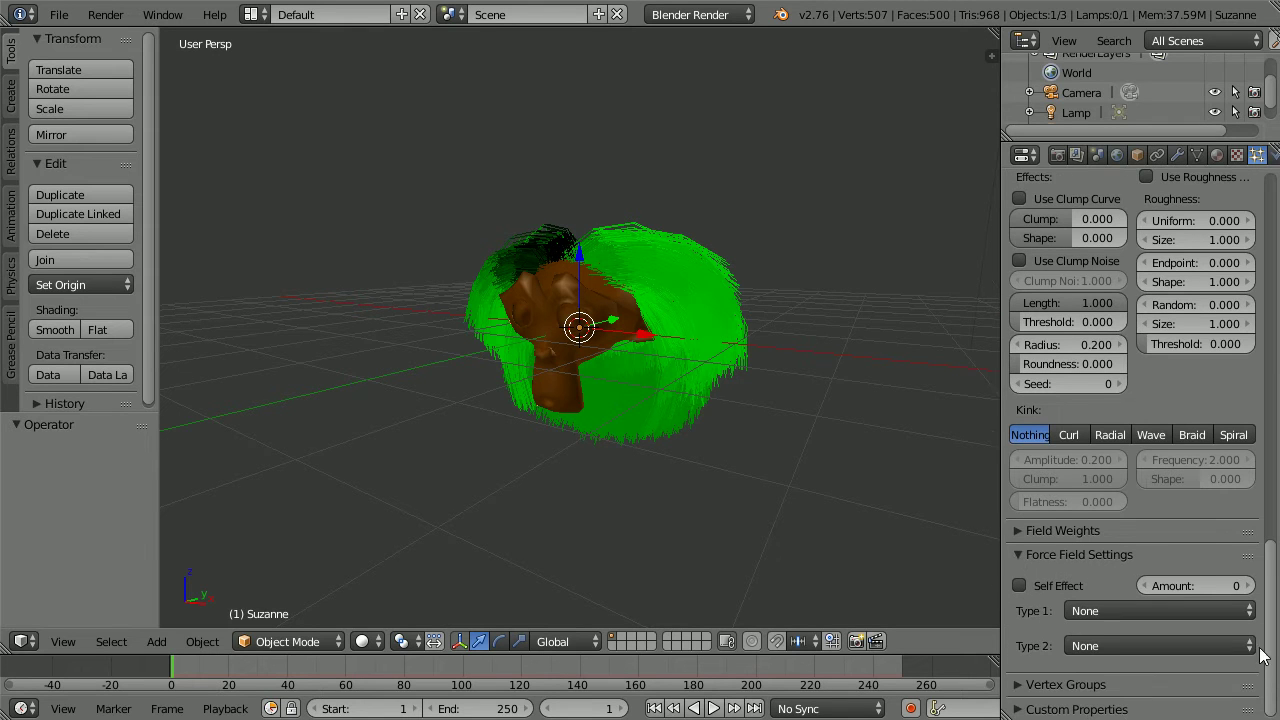
left_click(1141, 612)
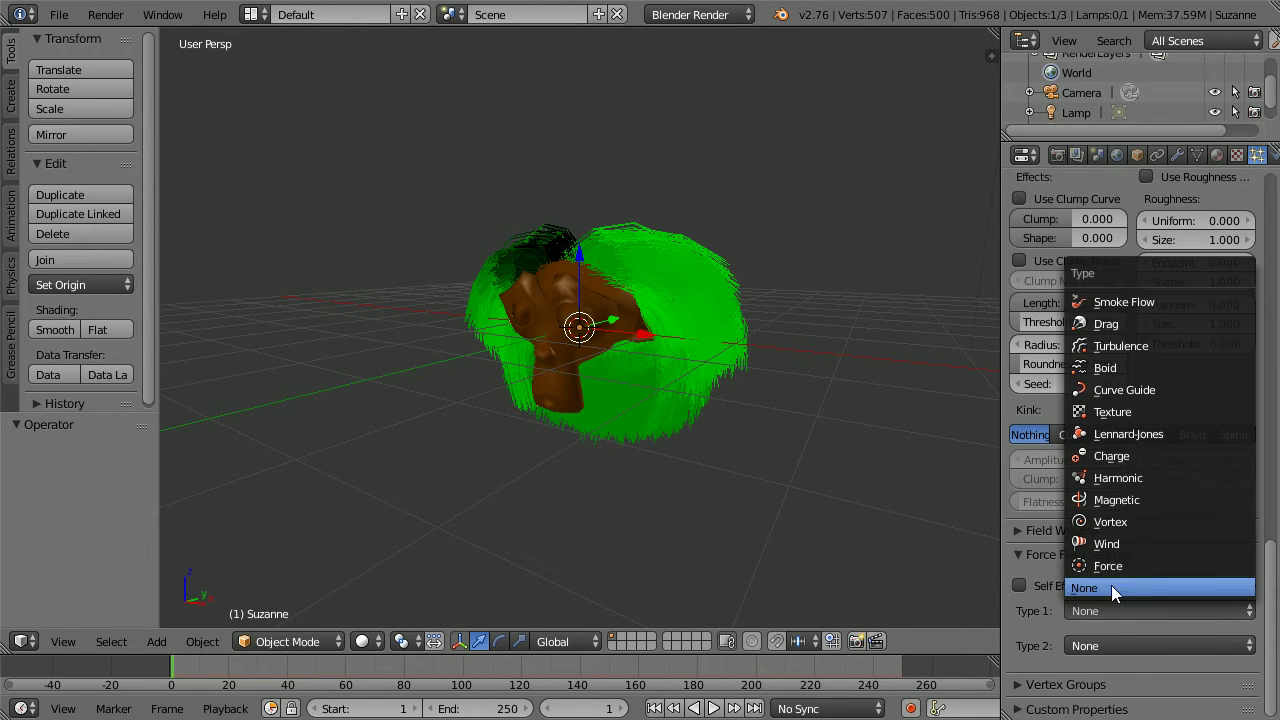
left_click(1143, 543)
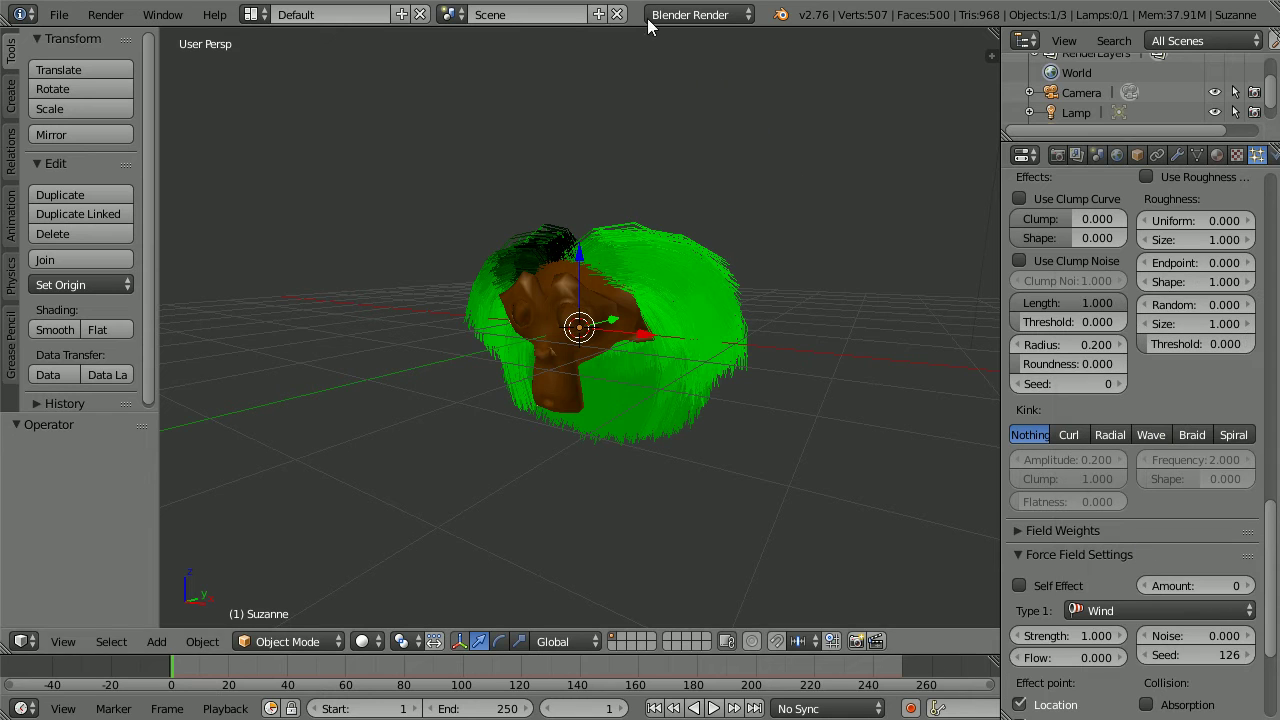
Enable Self Effect with amount 5, set wind strength 10, and play the animation
left_click(1019, 587)
left_click(1215, 586)
type("5")
key("Return")
left_click(1068, 635)
type("10")
key("Return")
left_click(714, 708)
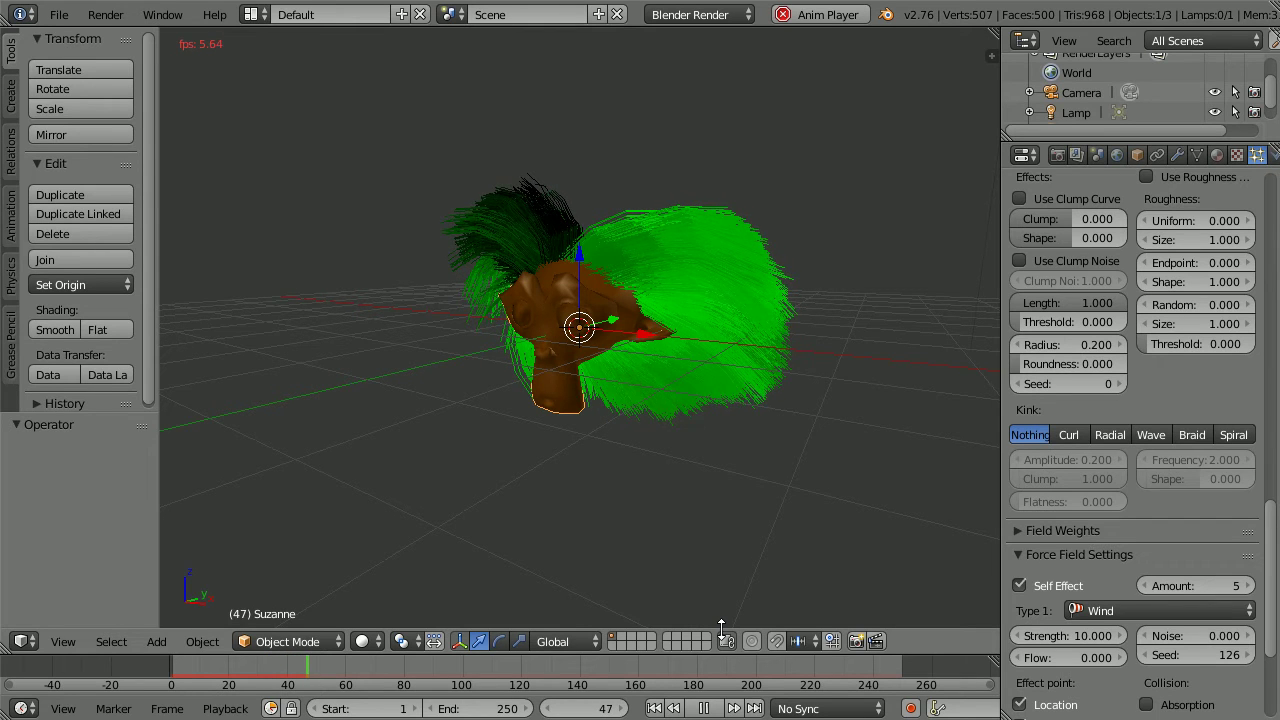
At frame 1, set the hair path End to 0.100 and keyframe it
left_click(703, 708)
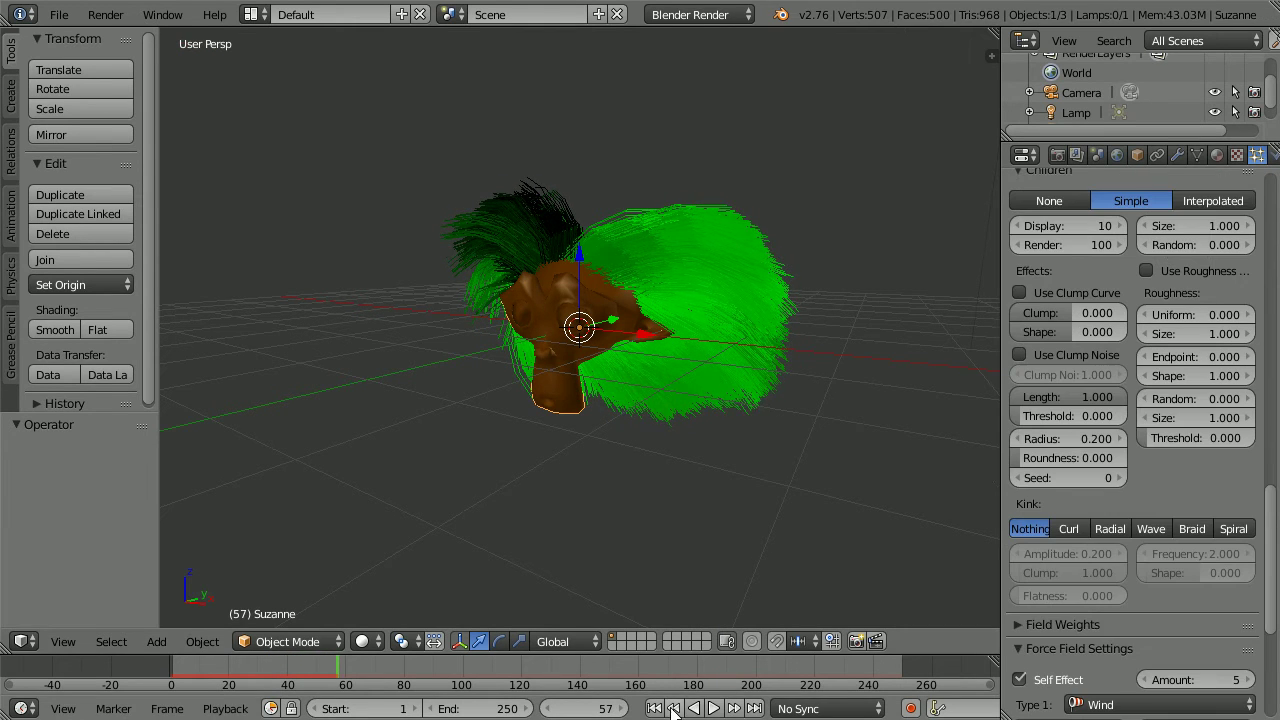
left_click(654, 708)
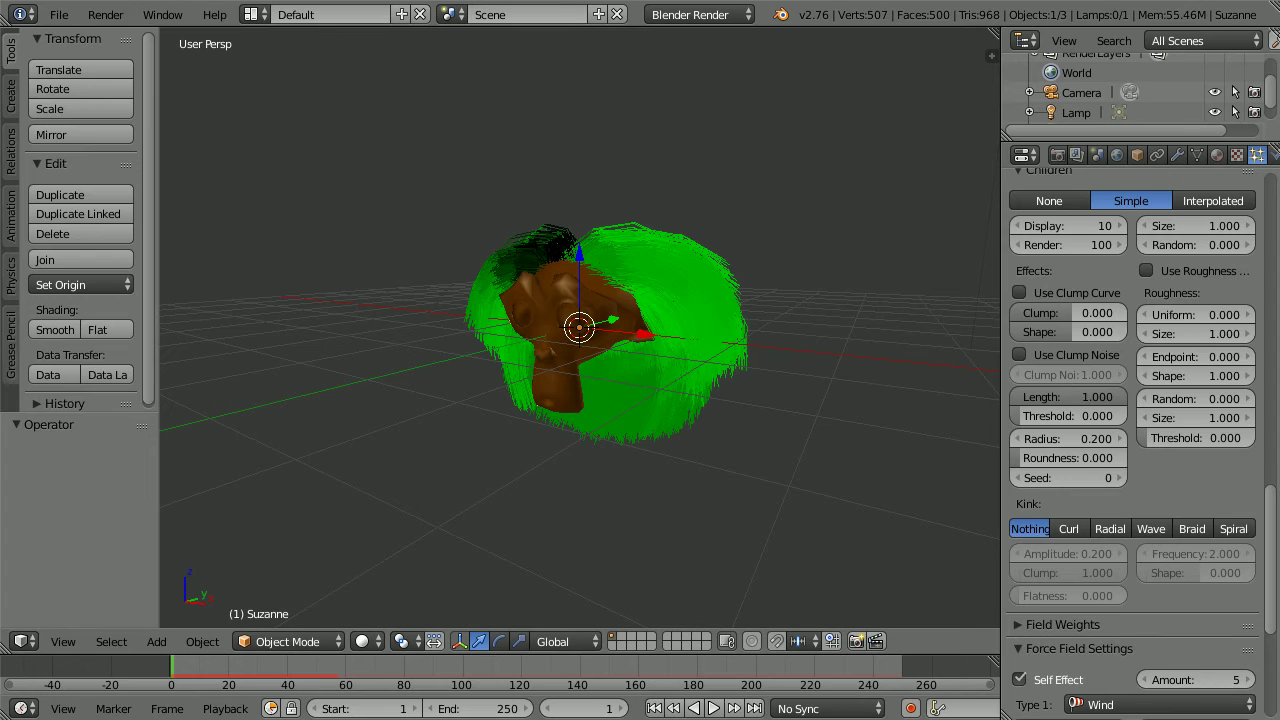
left_click_drag(1272, 512, 1272, 387)
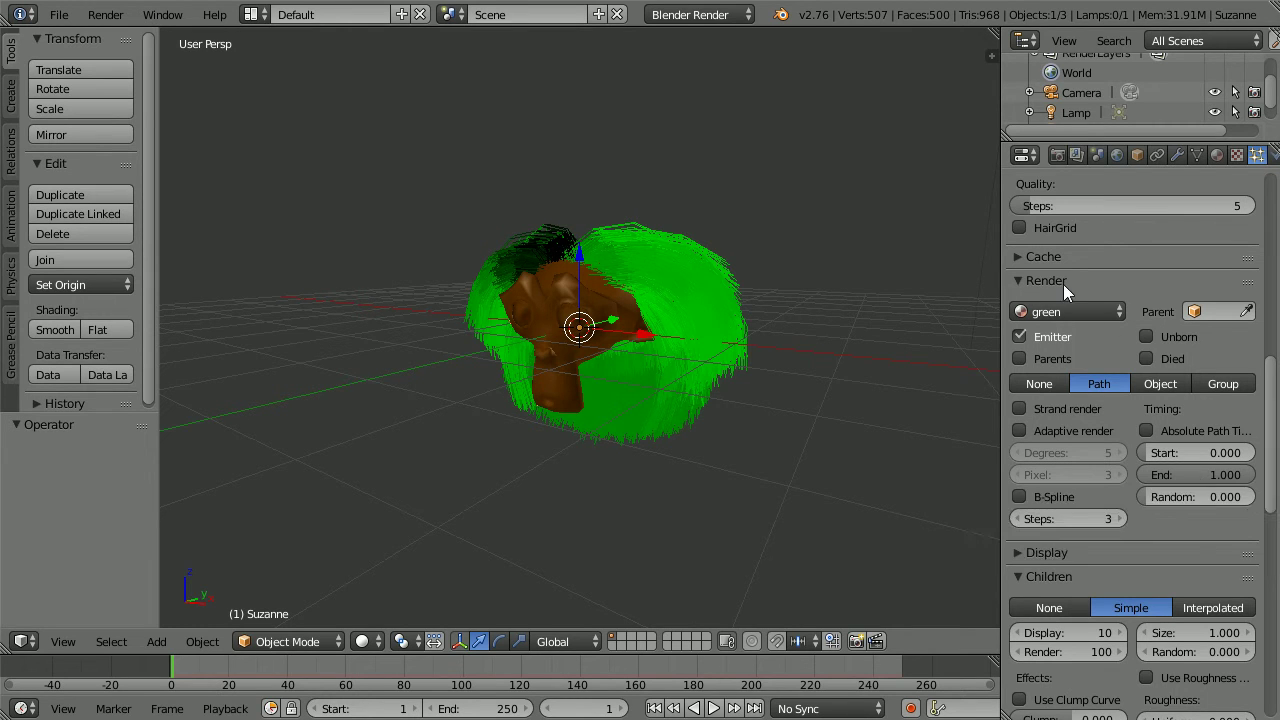
left_click(1175, 474)
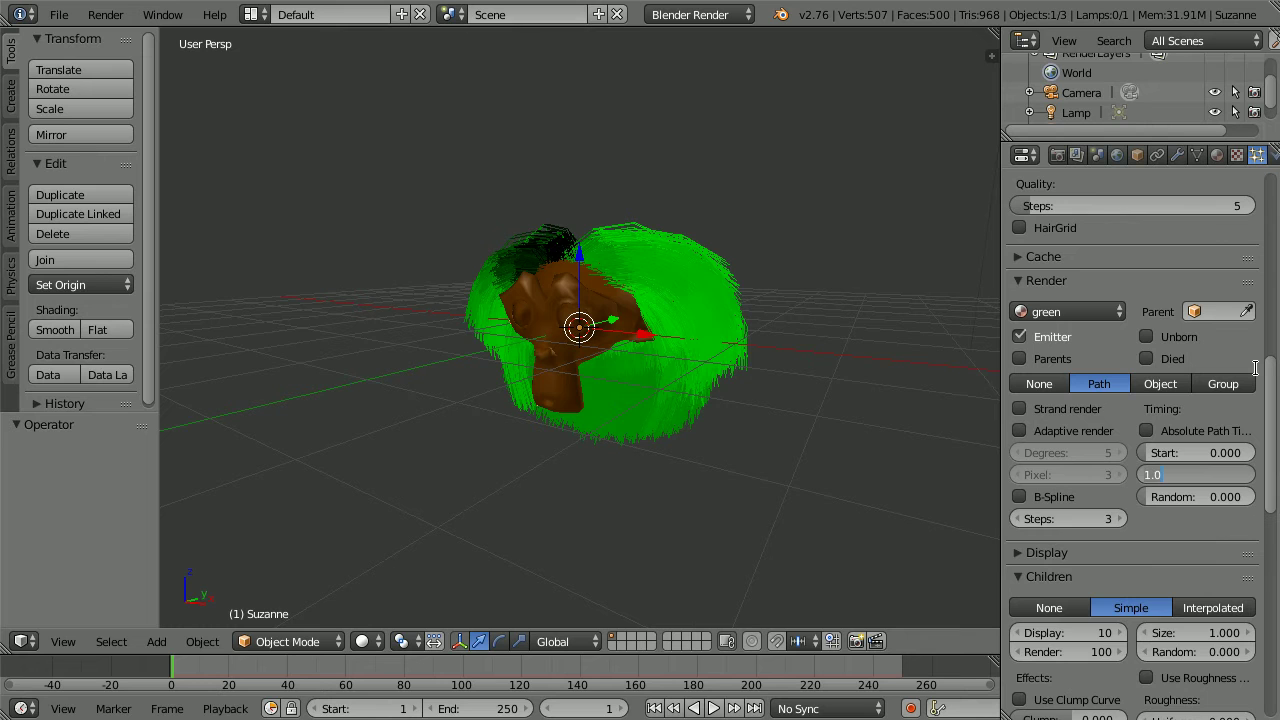
key("Return")
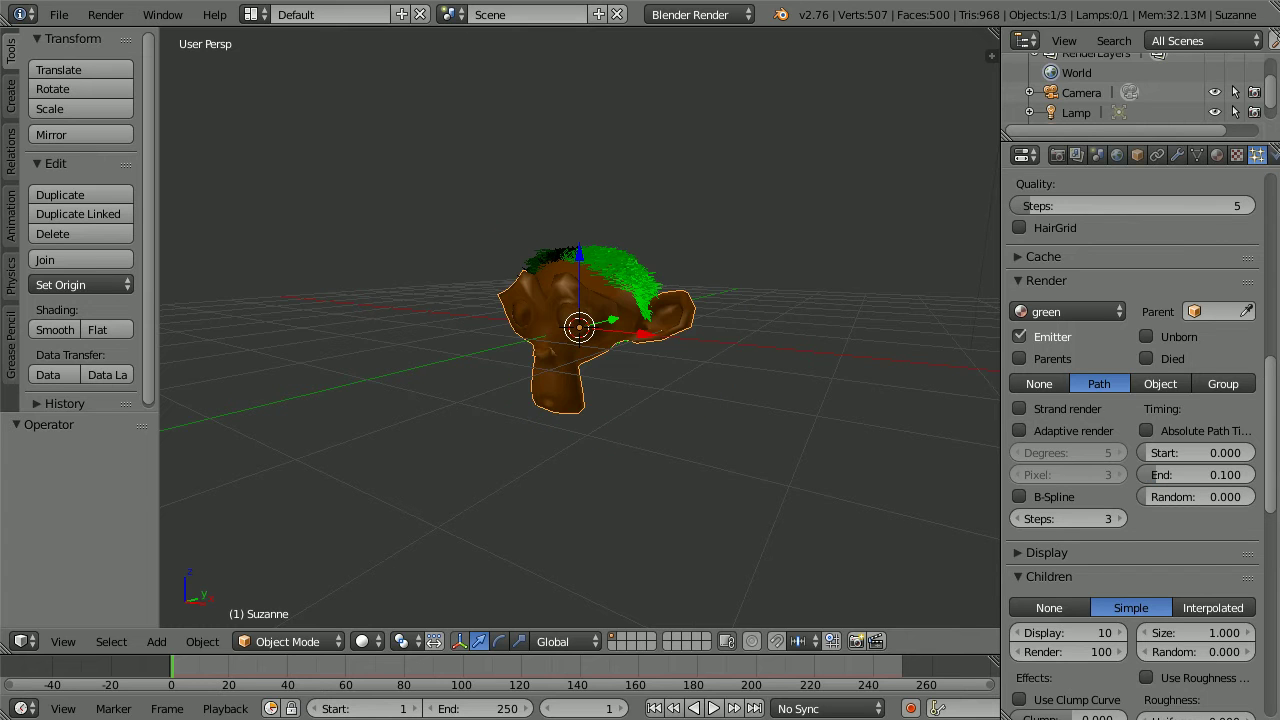
right_click(1194, 469)
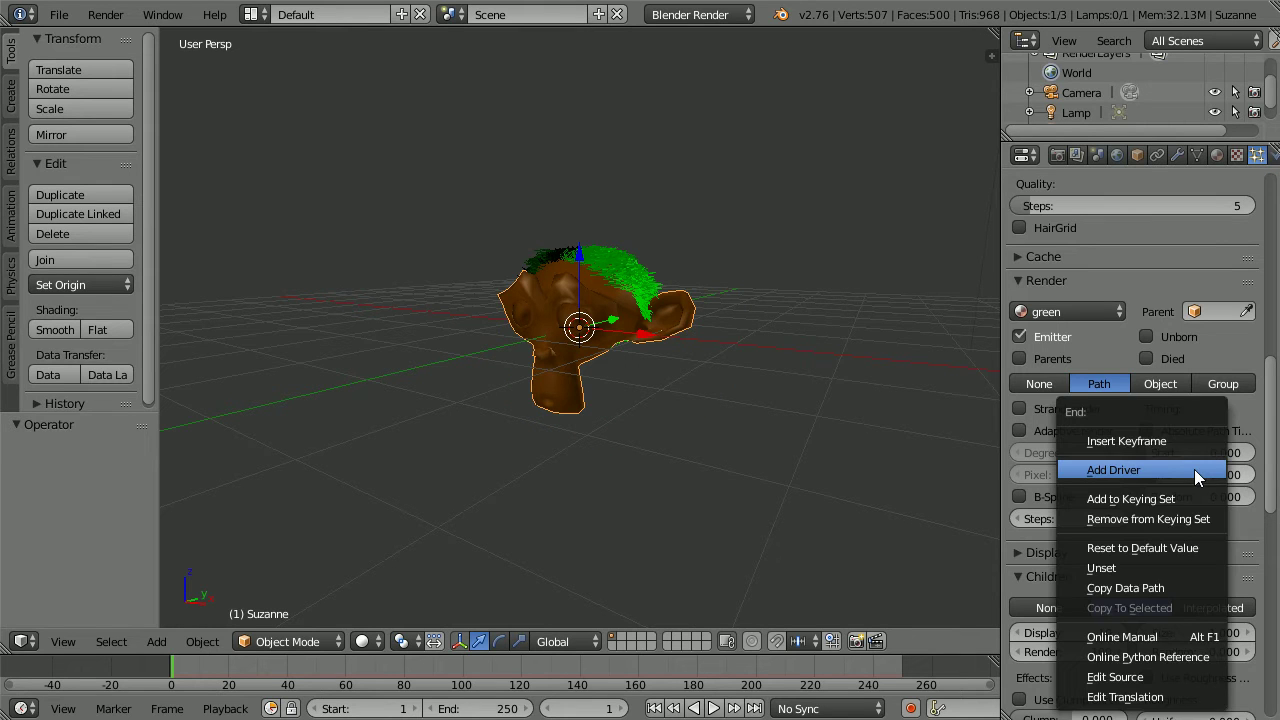
left_click(1174, 441)
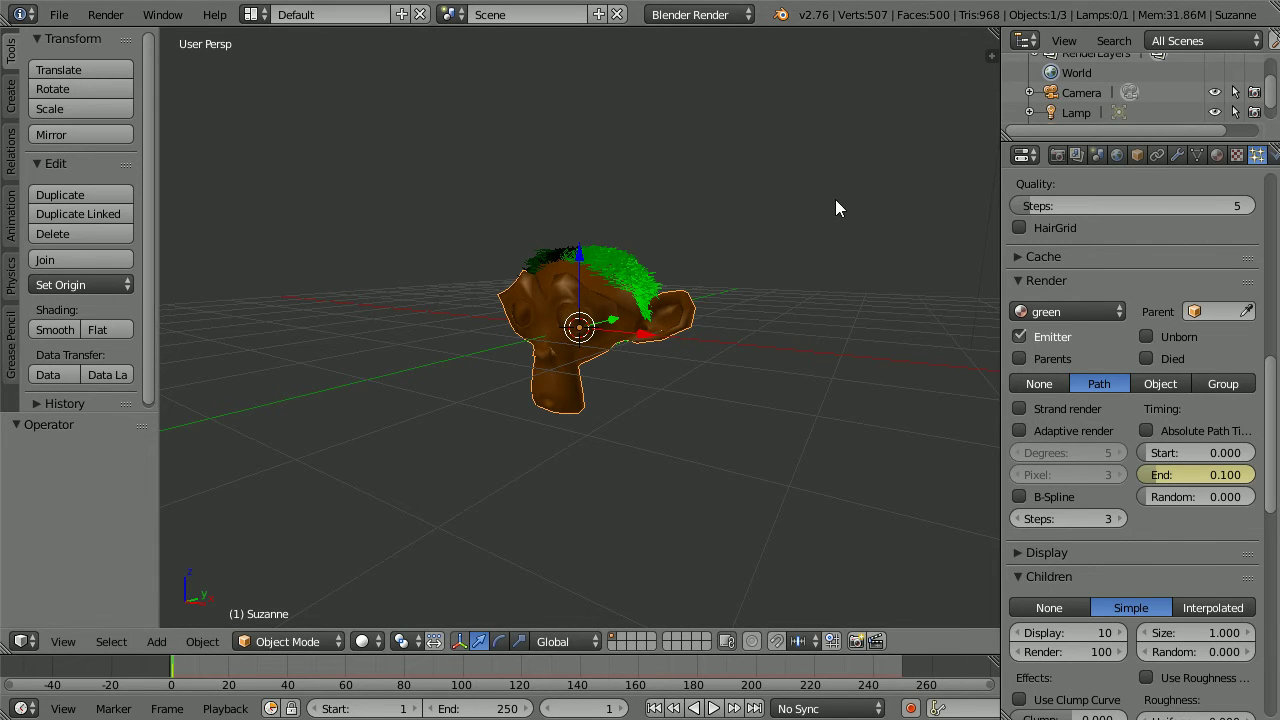
At frame 100, set the hair path End to 1.000 and keyframe it
left_click(587, 710)
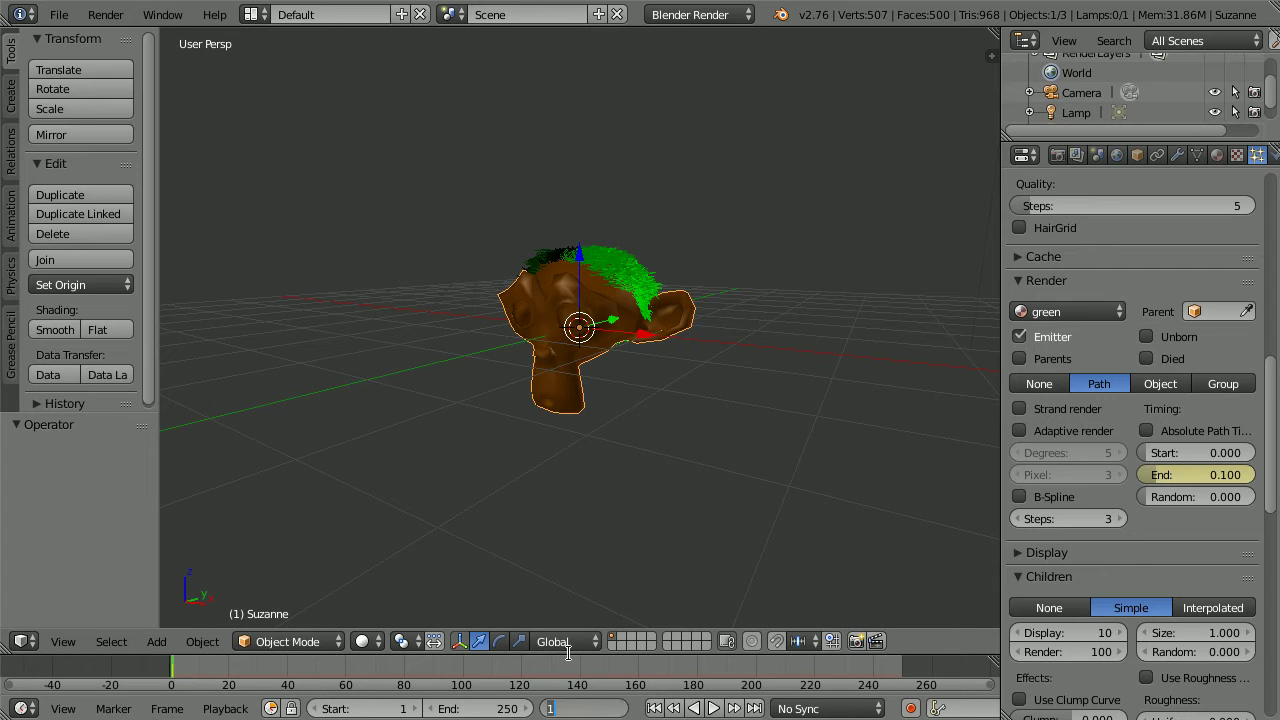
type("00")
key("Return")
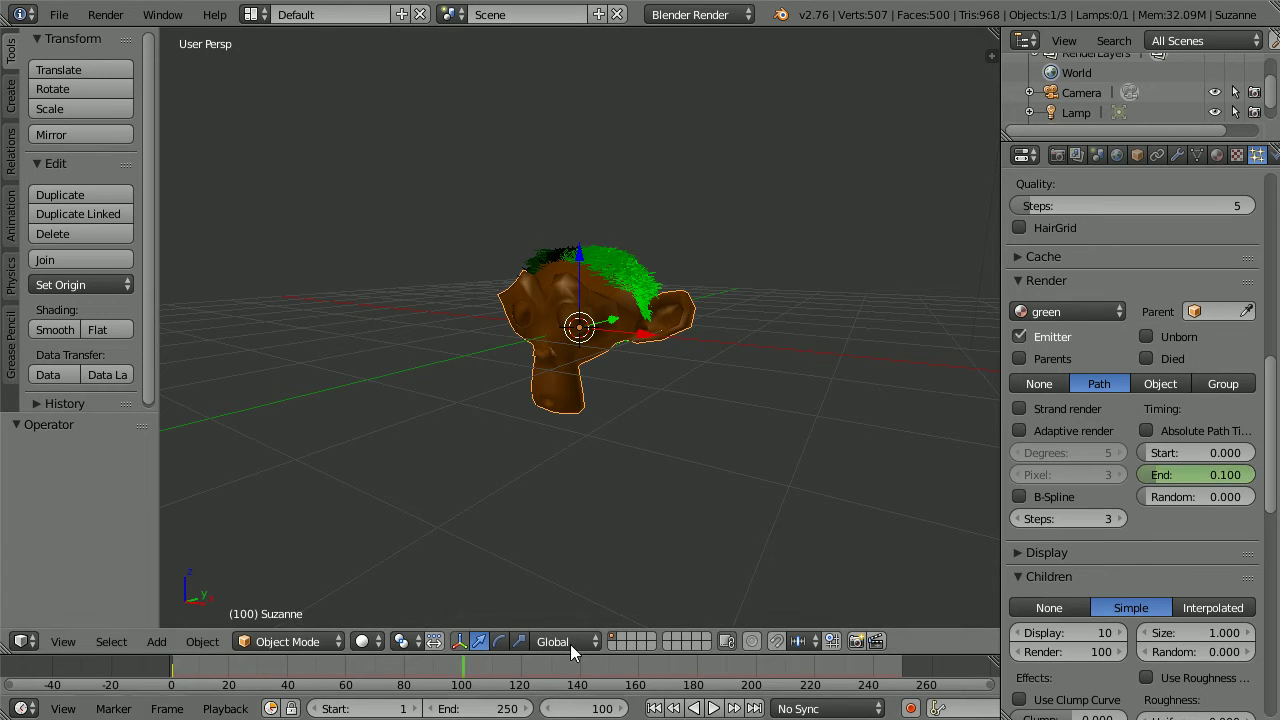
left_click(1189, 471)
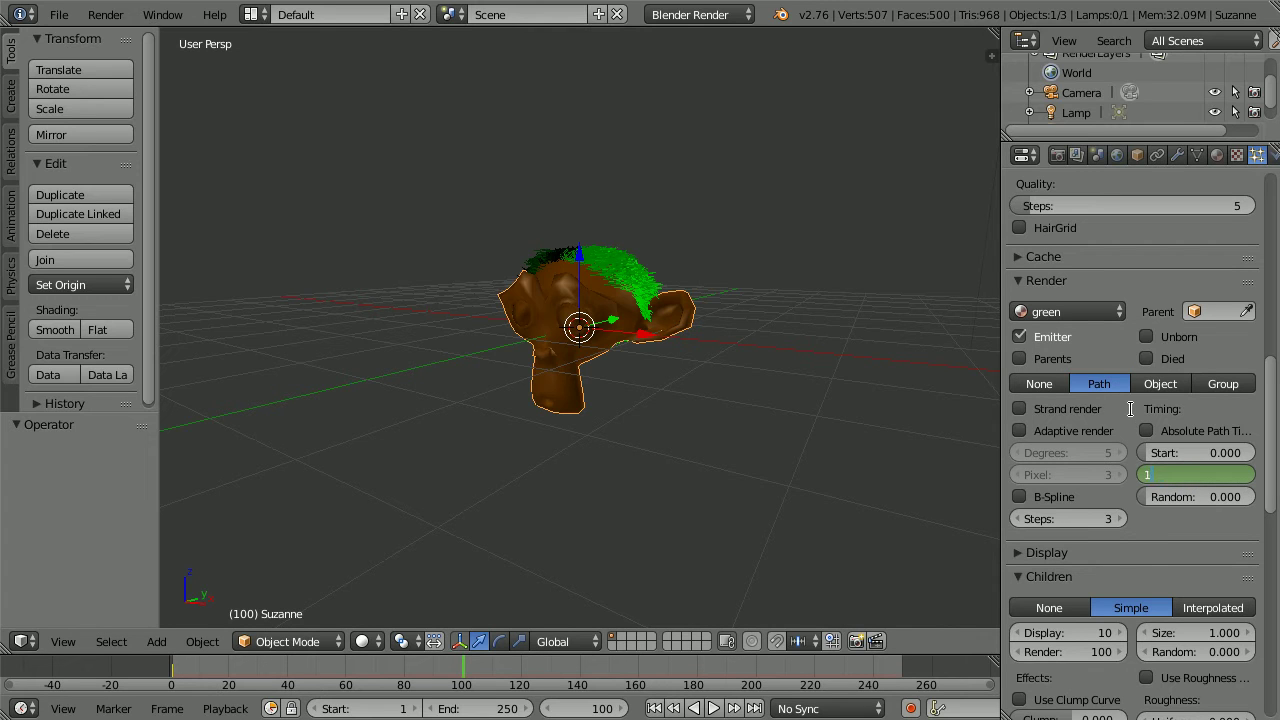
type("1")
key("Return")
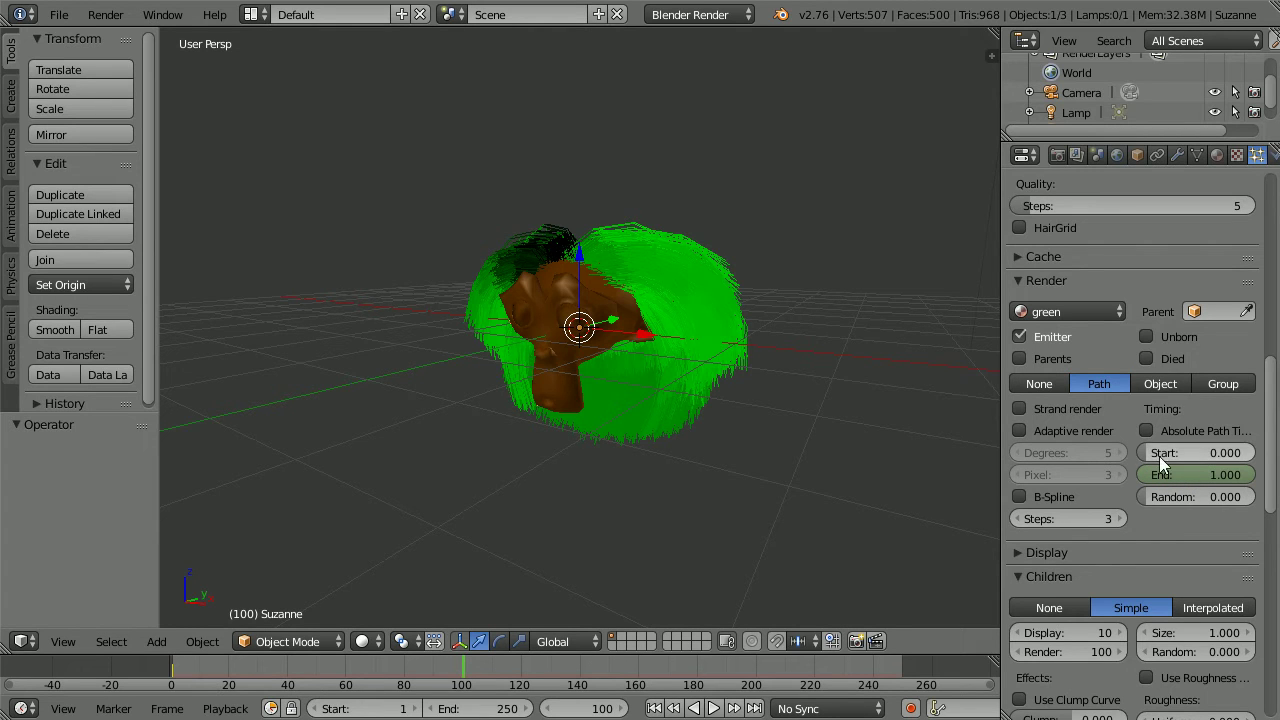
right_click(1183, 474)
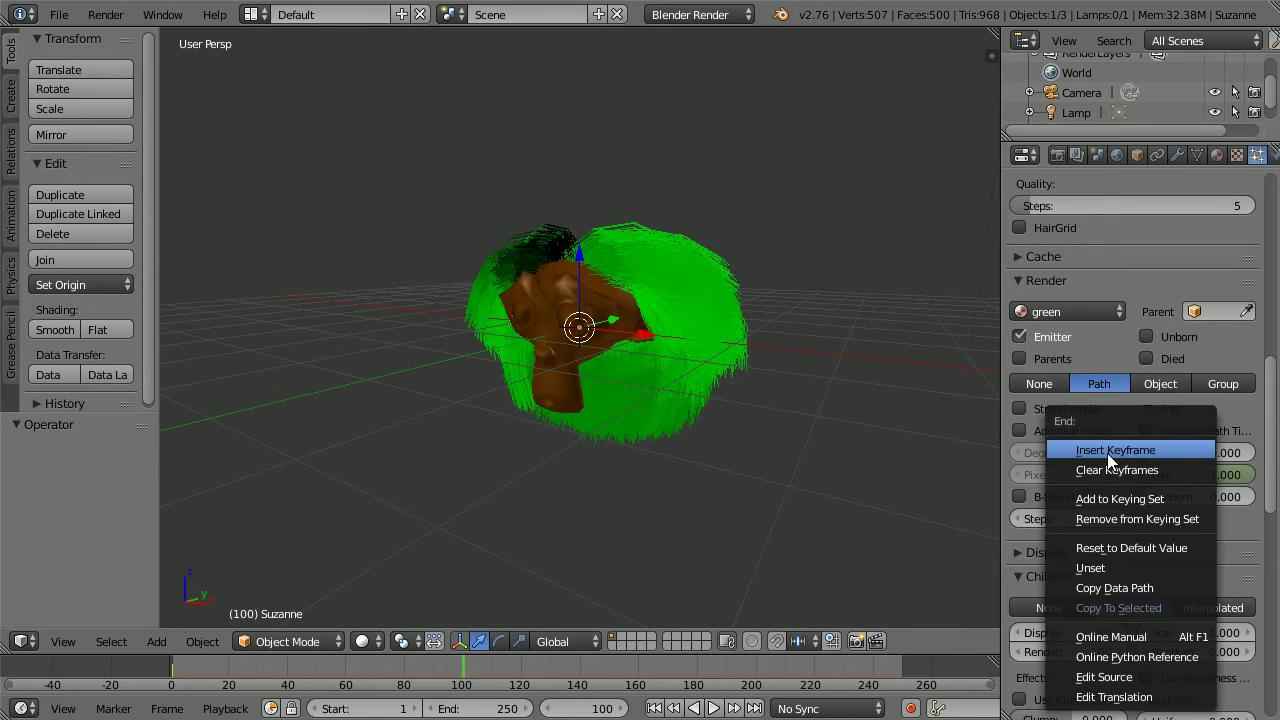
left_click(1181, 450)
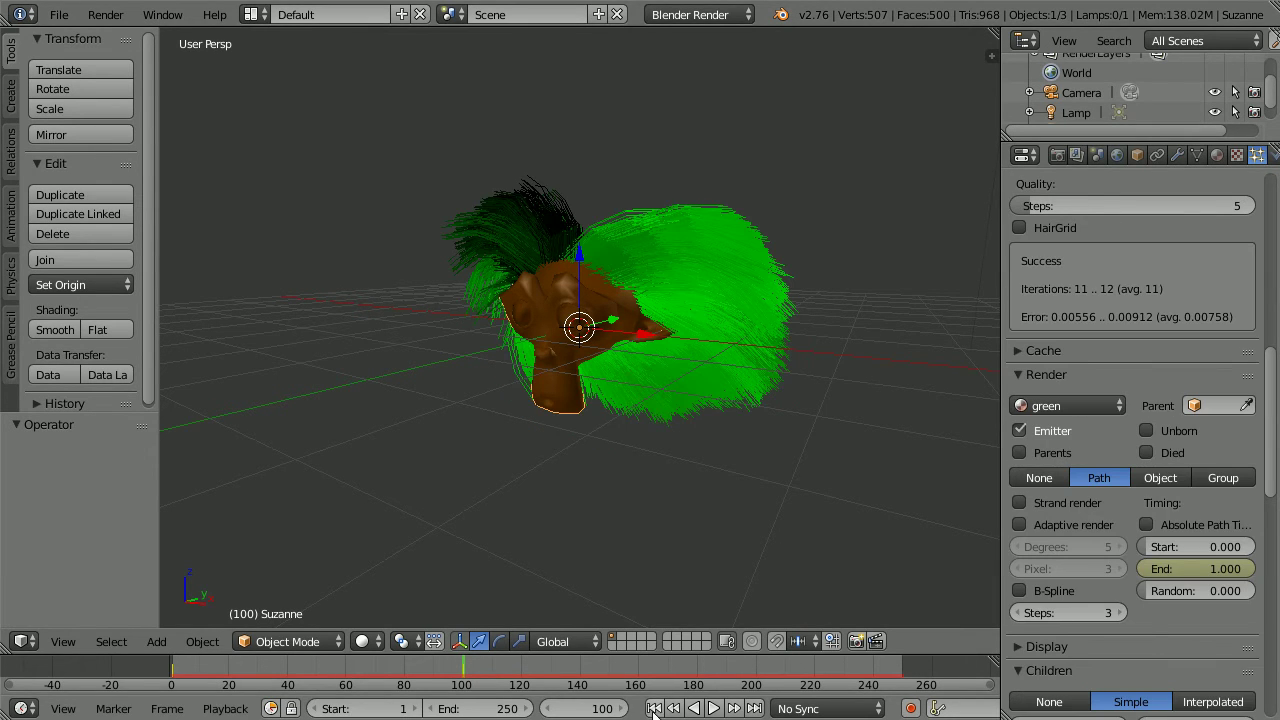
Play the hair-growth animation from the first keyframe, then stop and rewind to frame 1
left_click(674, 708)
left_click(713, 708)
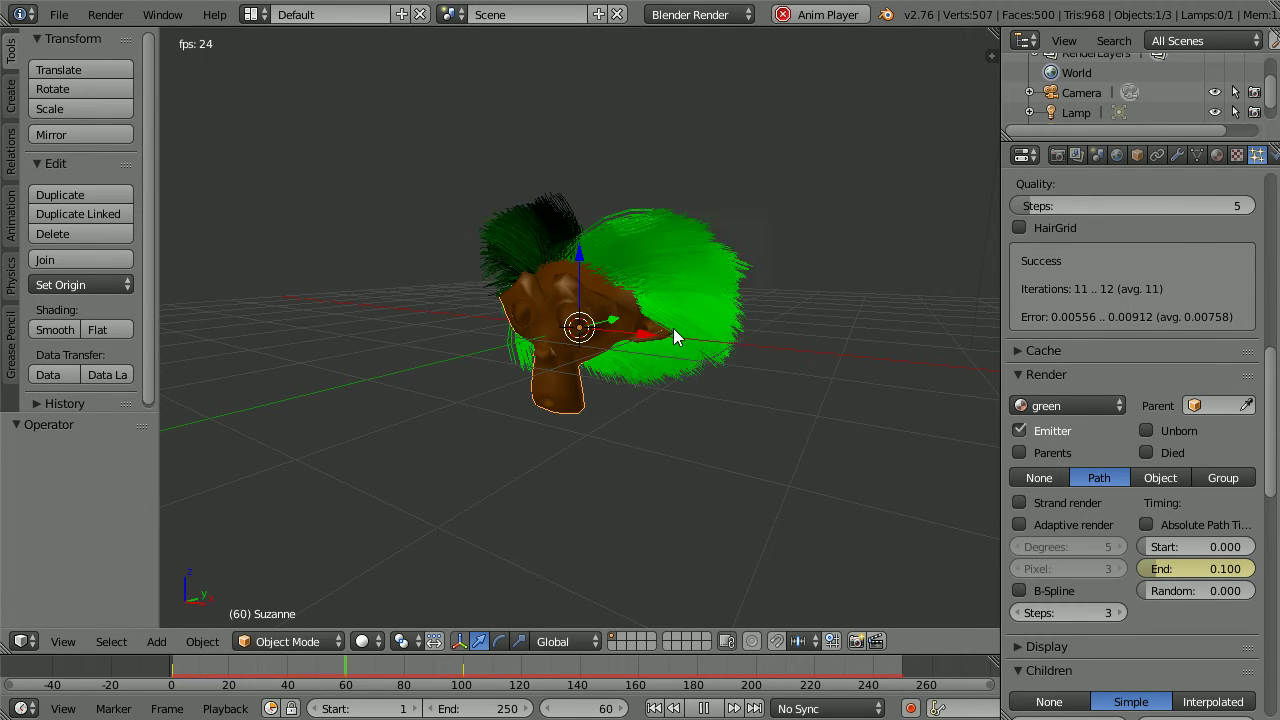
left_click(705, 708)
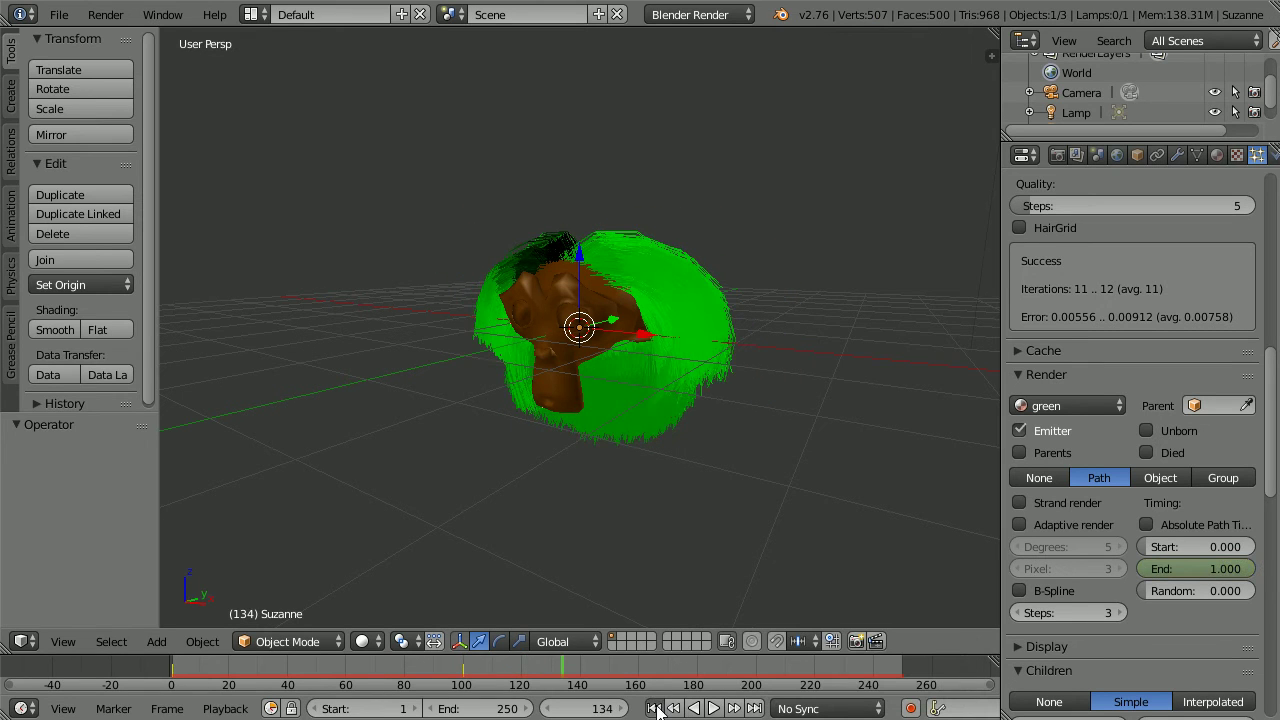
left_click(654, 708)
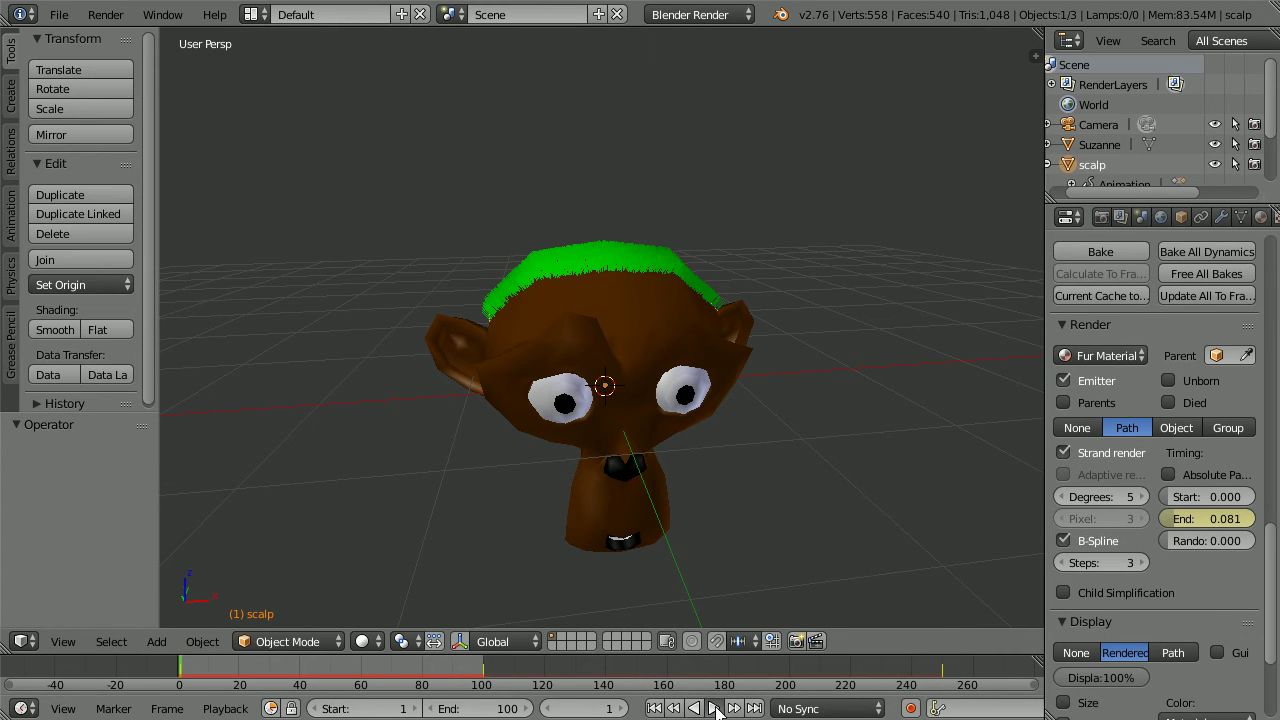
Play the fur growing on the scalp, then stop and rewind to the first frame
left_click(714, 708)
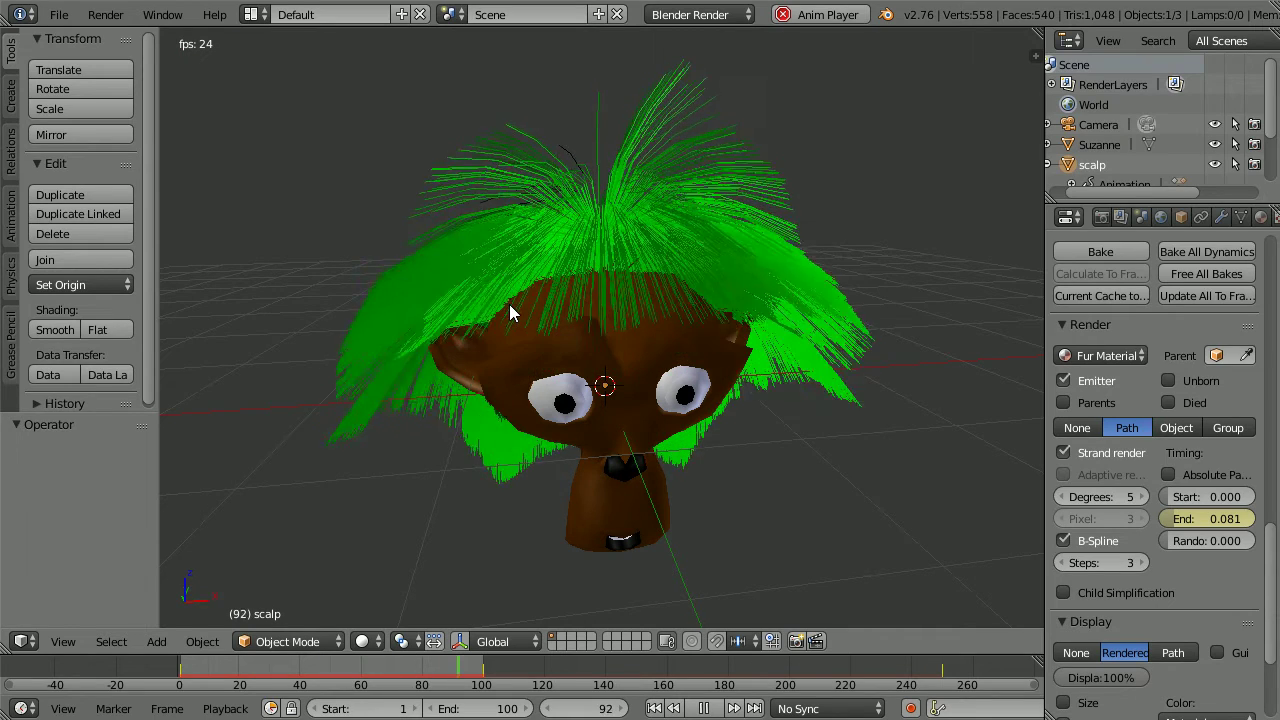
left_click(705, 708)
left_click(654, 708)
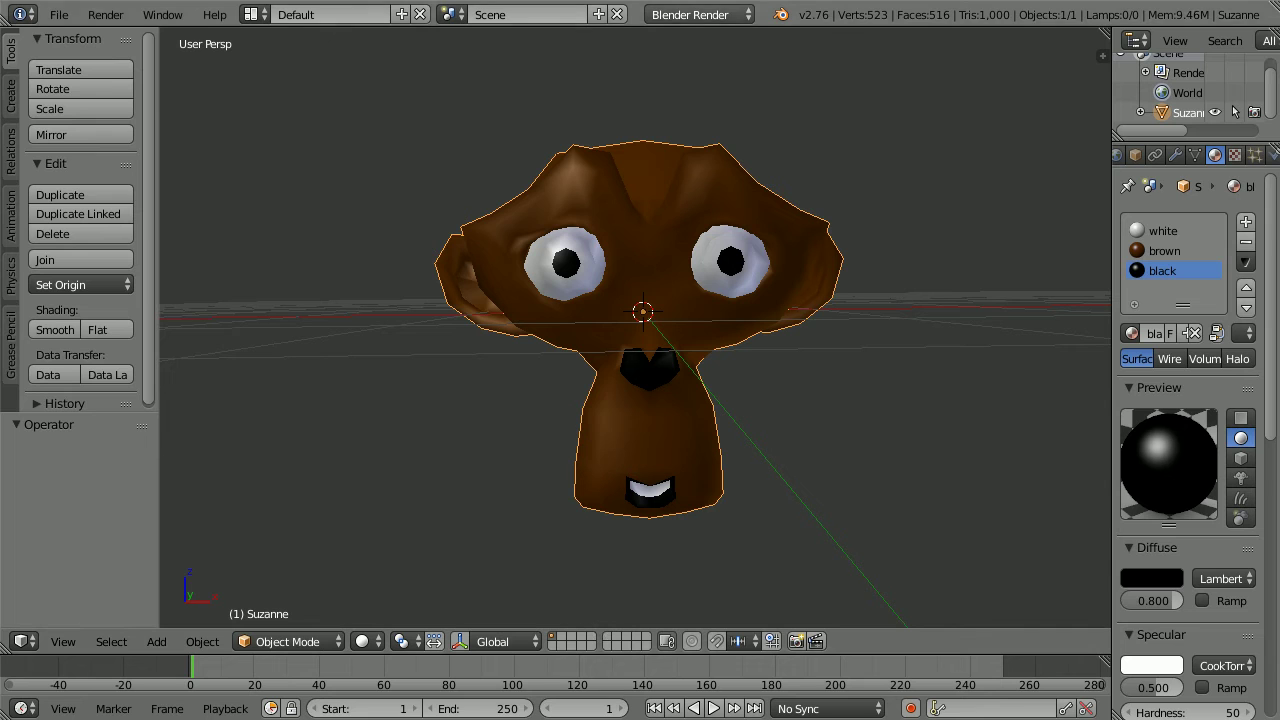
Open suzanne3.blend, then monkeyHair4a.blend, from the recent files
left_click(66, 15)
mouse_move(88, 78)
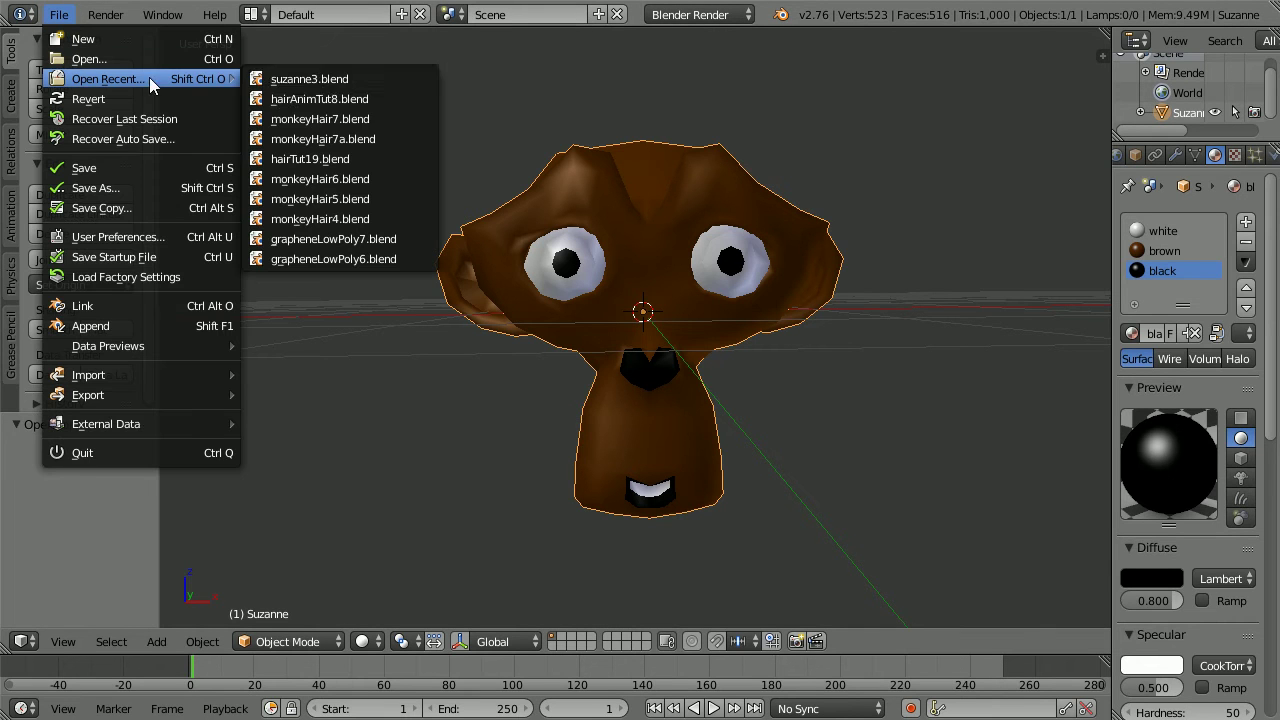
left_click(380, 79)
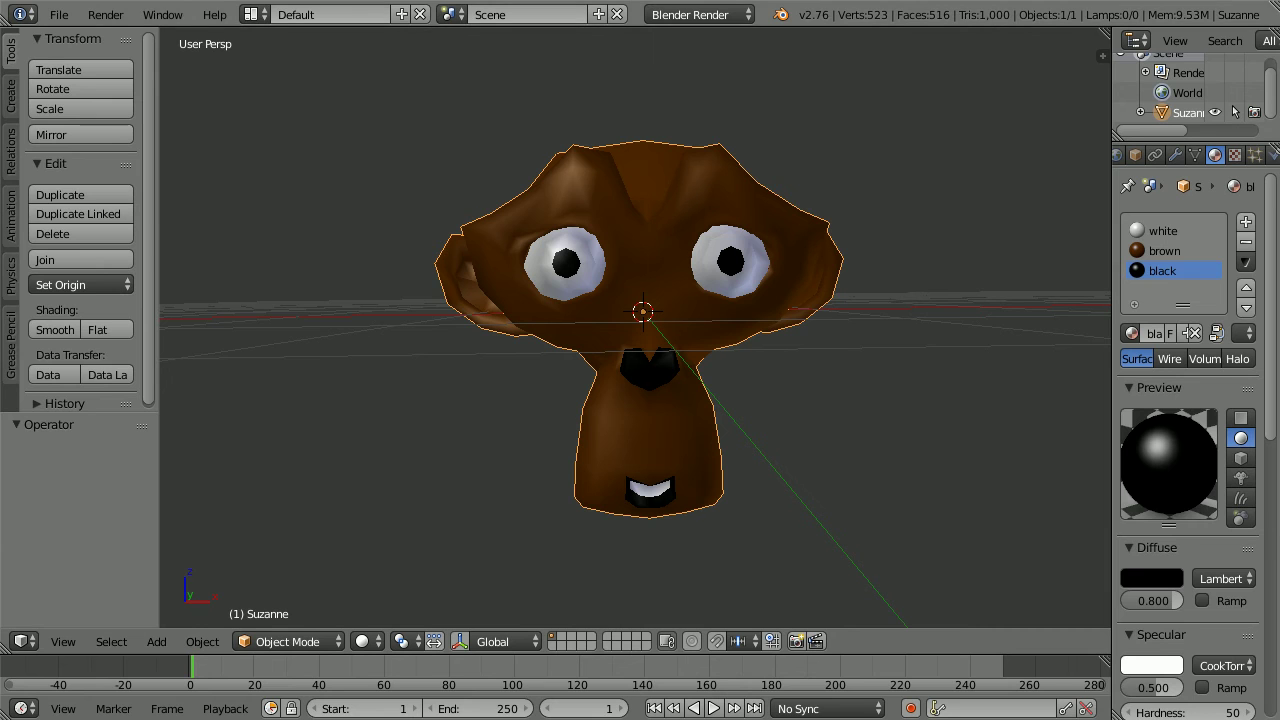
left_click(58, 15)
mouse_move(116, 76)
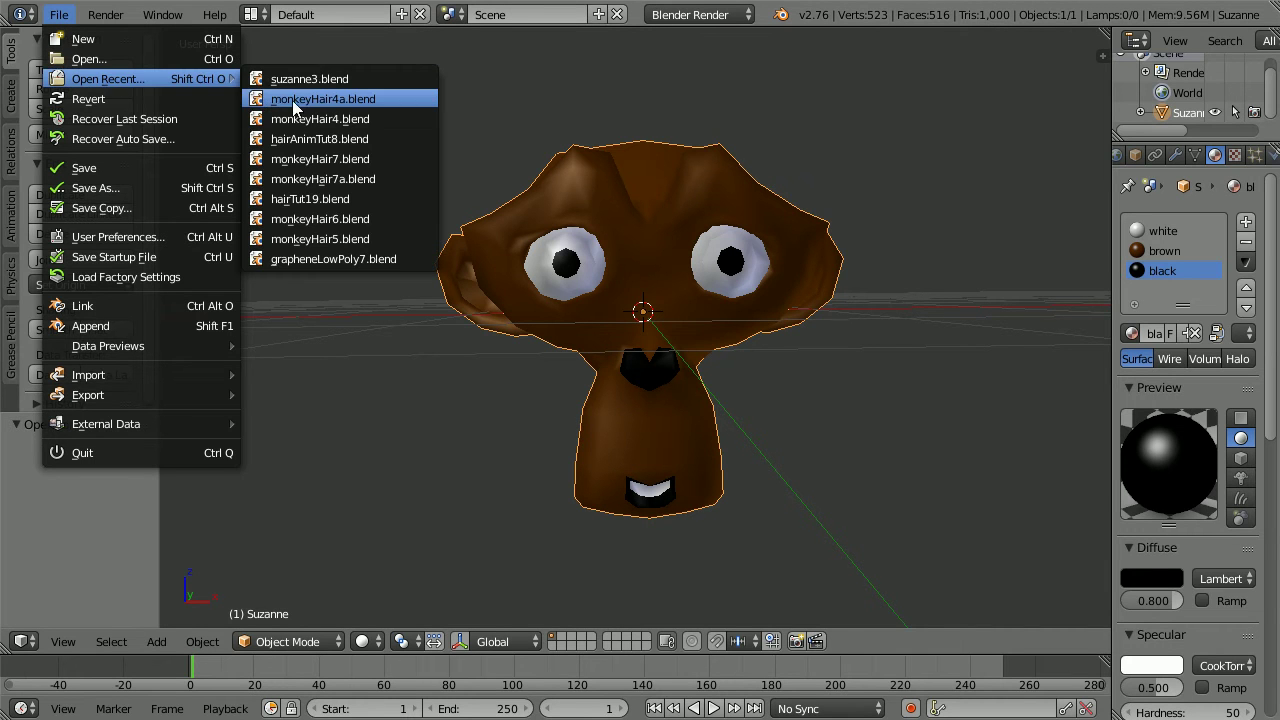
left_click(337, 102)
Raise the scalp object above the head, then clear its location back onto the head
key("g")
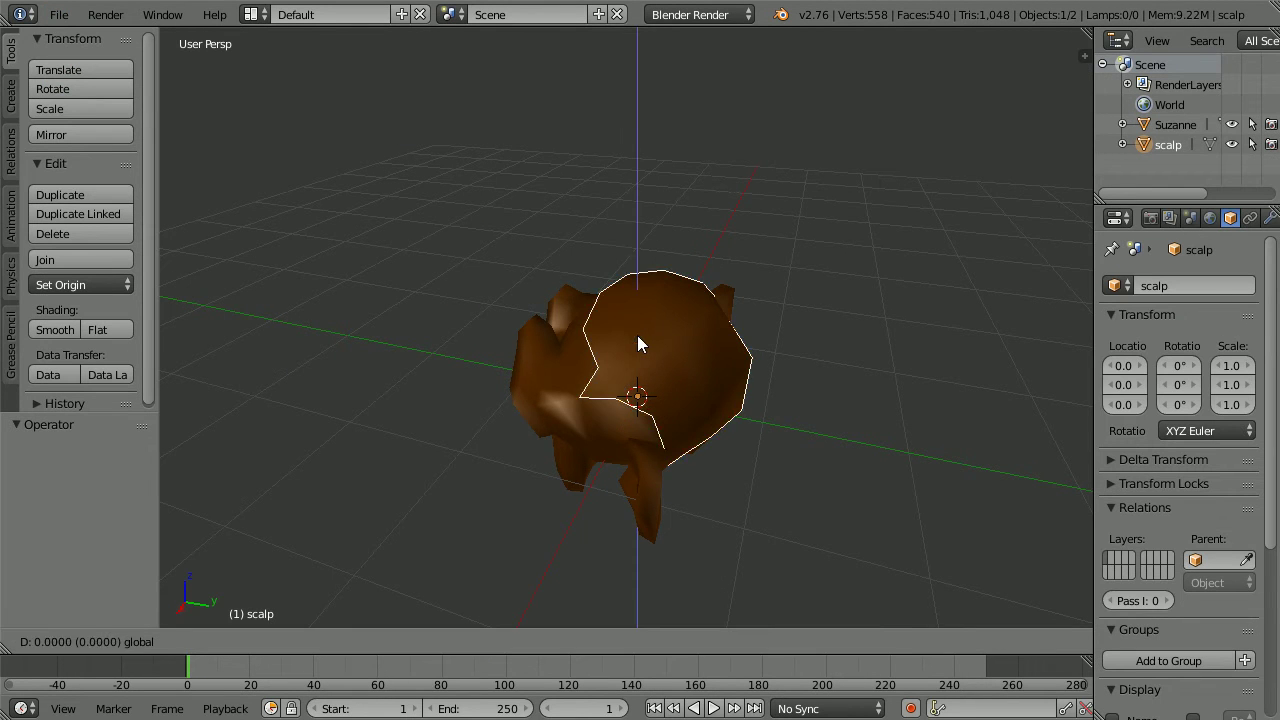
left_click(660, 238)
middle_click_drag(898, 351, 532, 358)
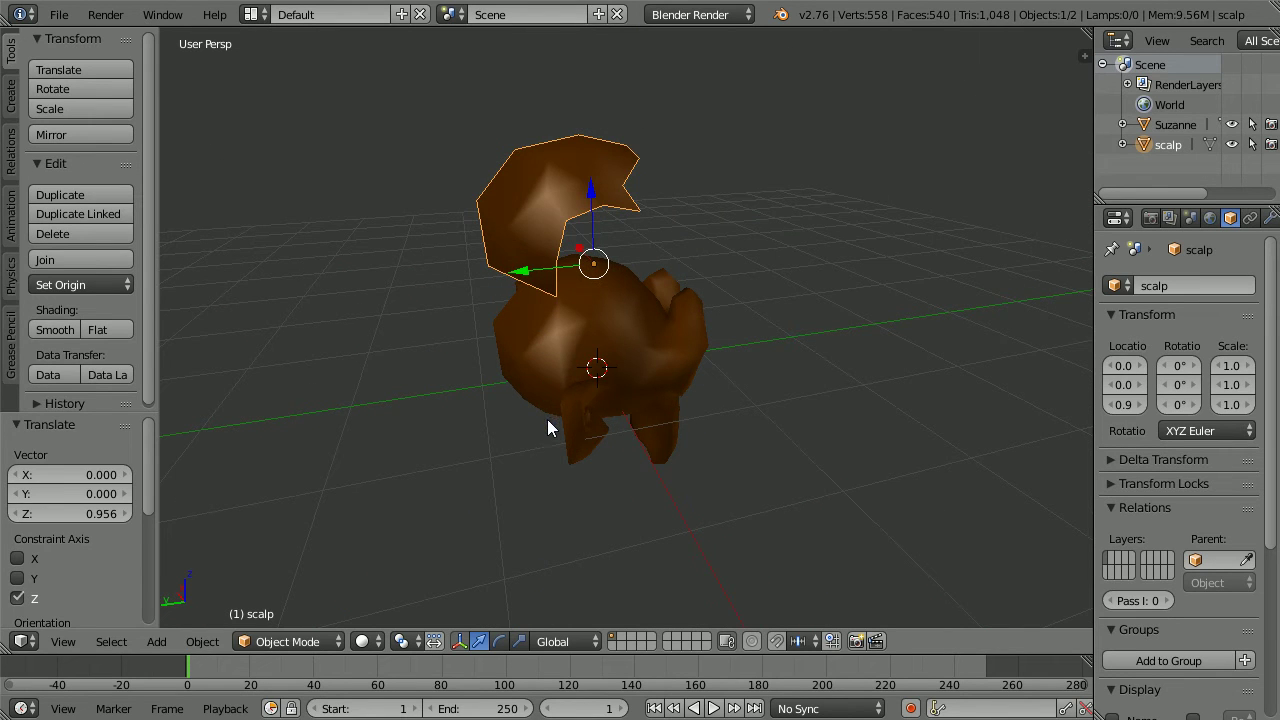
key("alt+g")
middle_click_drag(861, 420, 847, 485)
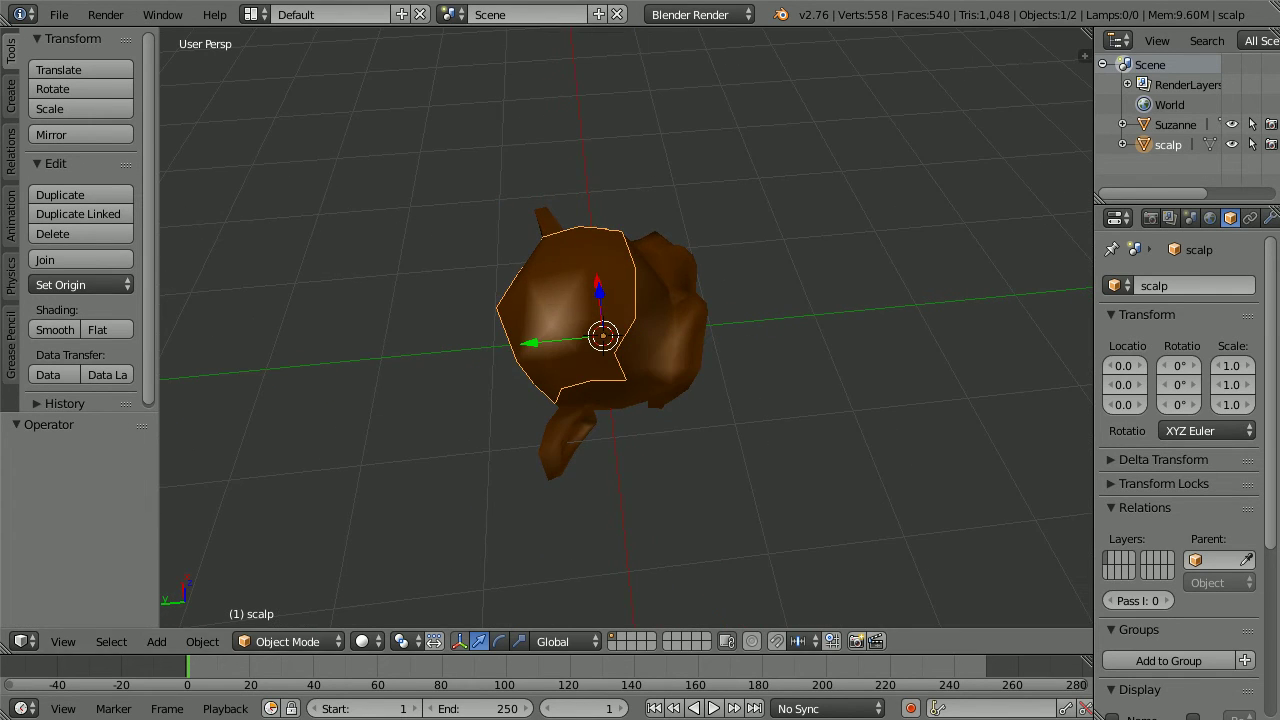
Open the recent suzanne3a.blend file showing Suzanne with eyes
left_click(59, 14)
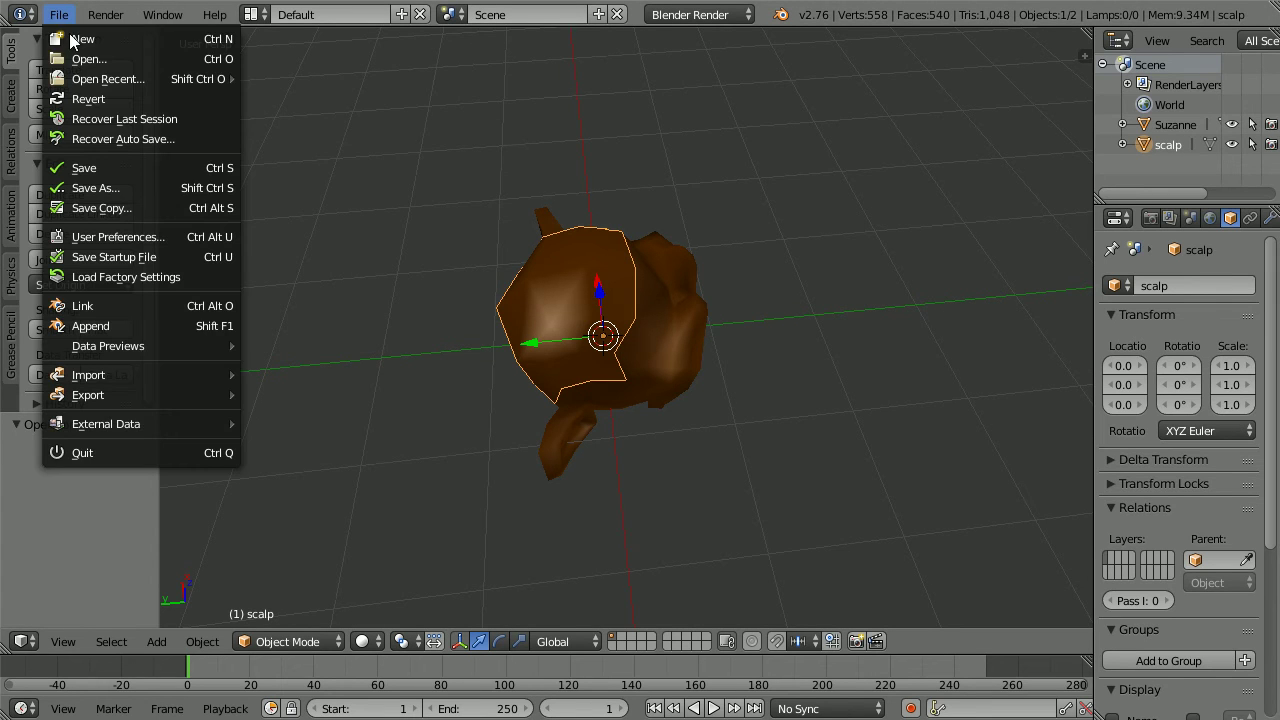
mouse_move(205, 78)
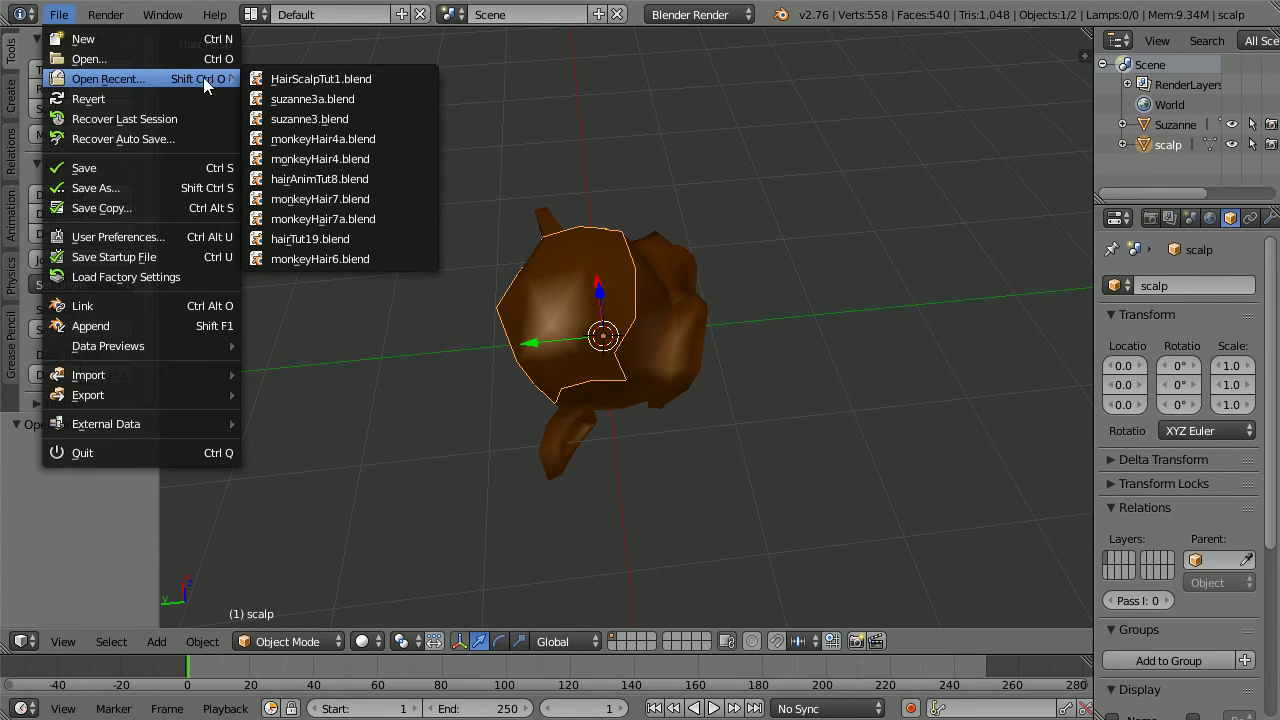
left_click(333, 95)
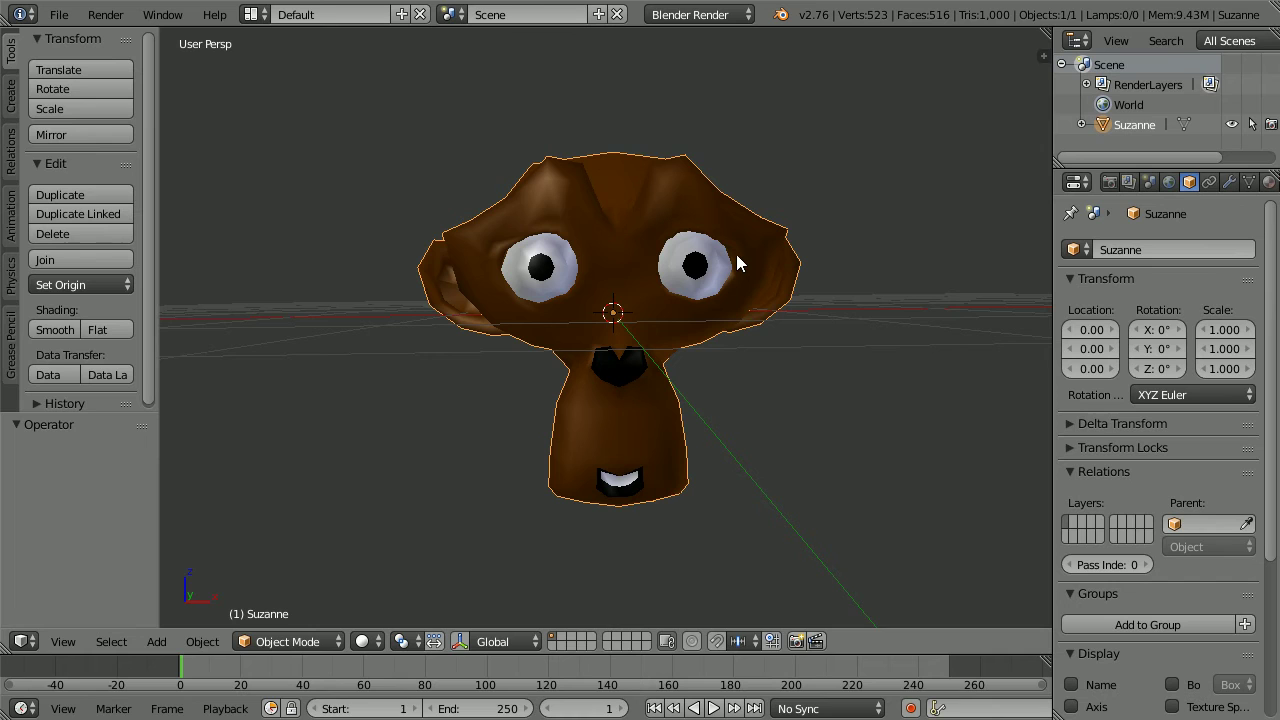
Duplicate Suzanne in place, rename the copy Suzanne.001 to 'scalp', and hide the original Suzanne
key("shift+d")
right_click(736, 256)
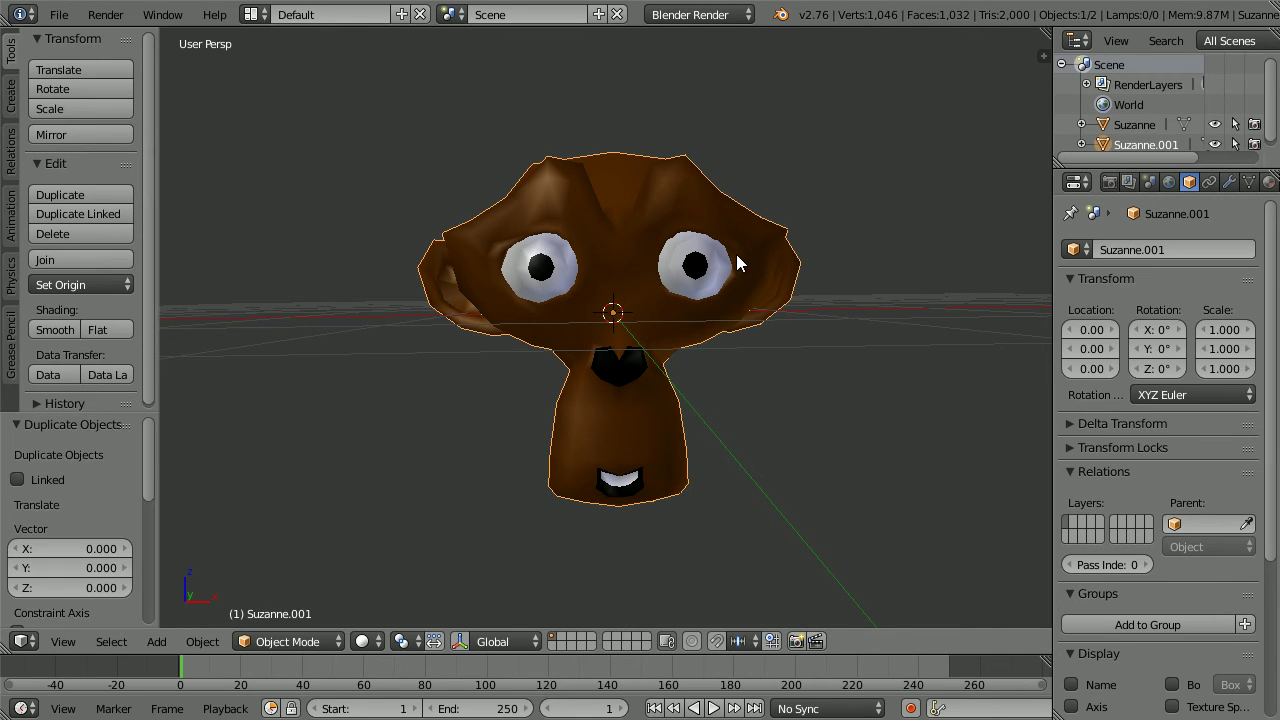
left_click(1144, 252)
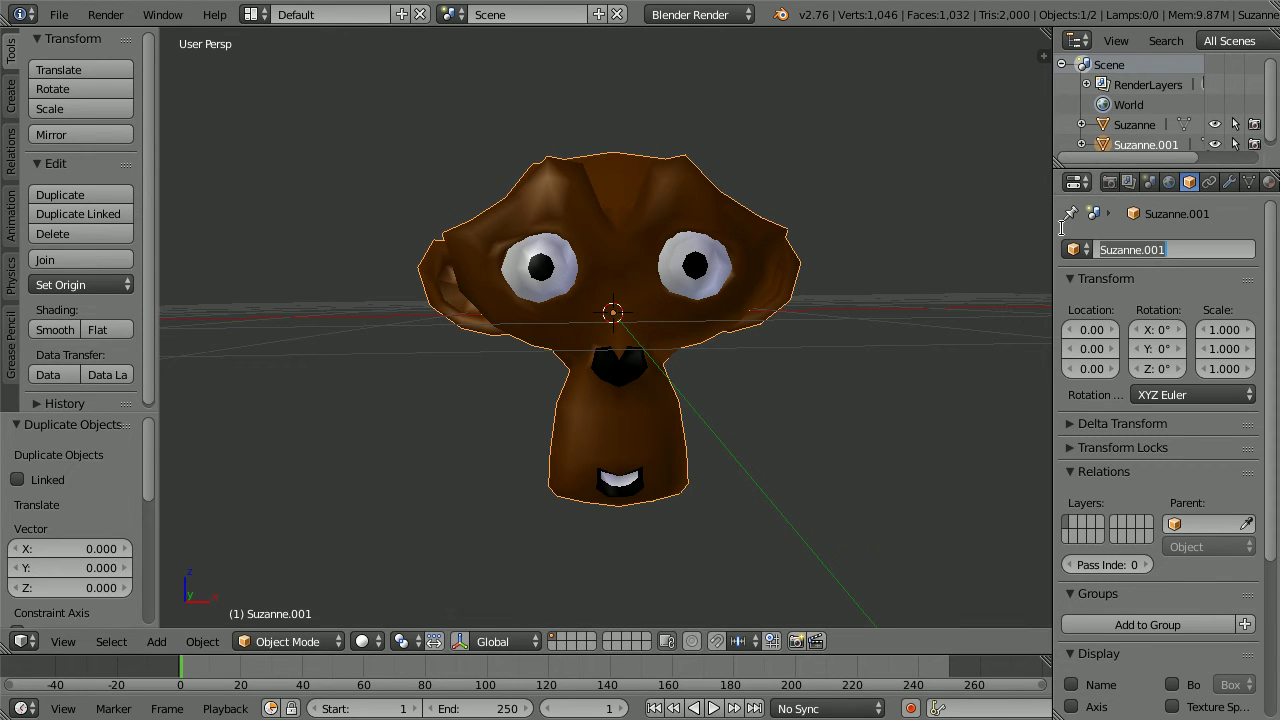
type("scalp")
key("Return")
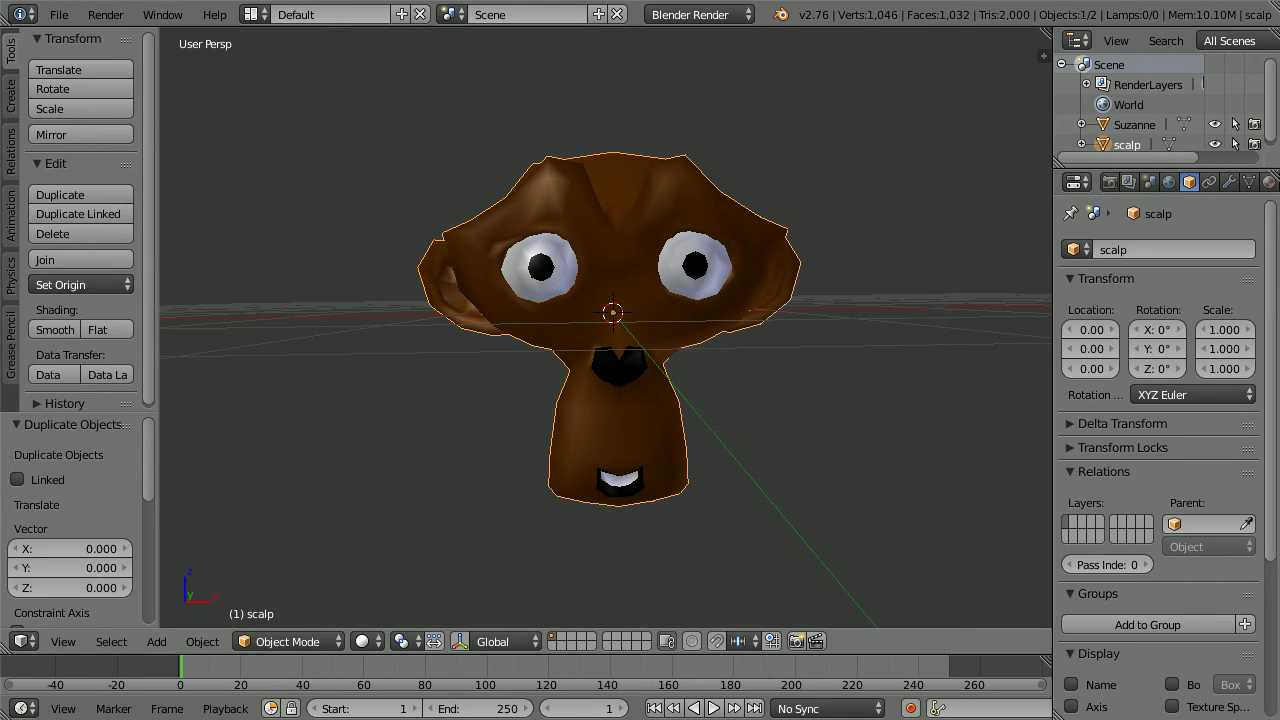
left_click(1216, 124)
left_click(287, 639)
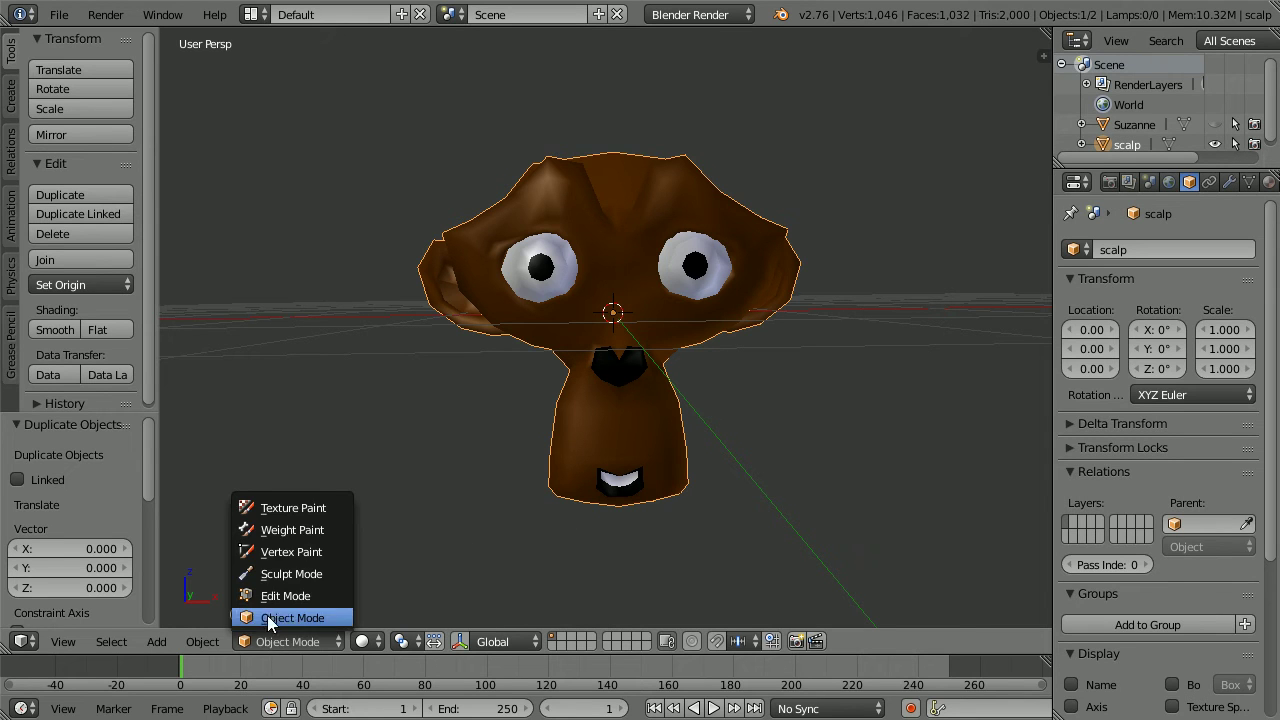
In face-select Edit Mode, circle-select and delete the scalp's lower jaw faces
left_click(298, 593)
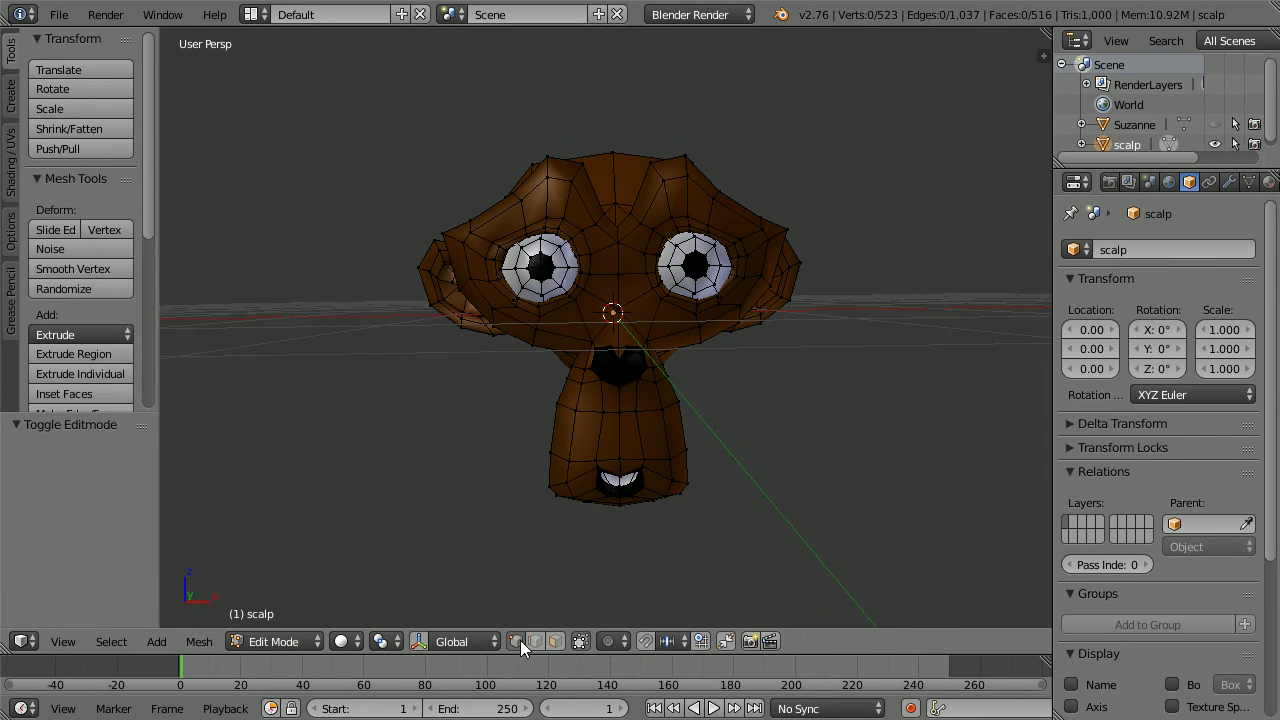
left_click(558, 640)
key("c")
mouse_move(706, 489)
left_mouse_down()
mouse_move(556, 471)
mouse_move(545, 454)
mouse_move(675, 445)
mouse_move(701, 420)
mouse_move(487, 406)
left_mouse_up()
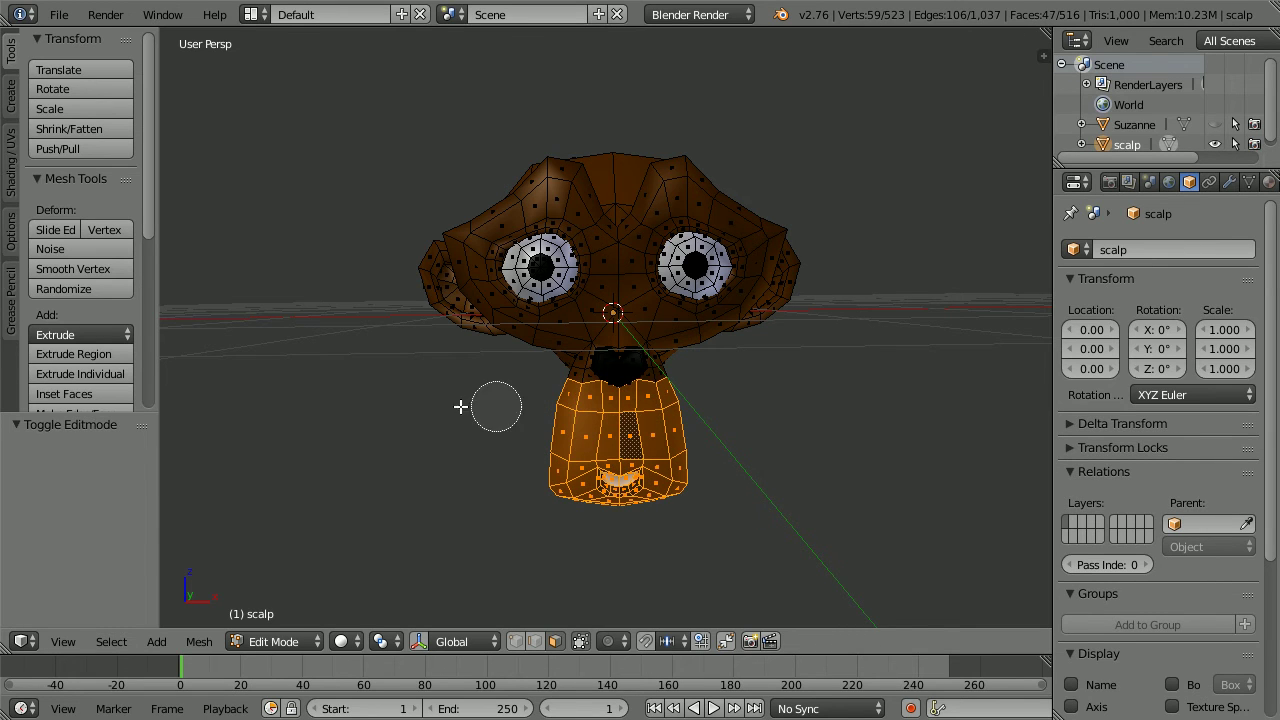
right_click(404, 413)
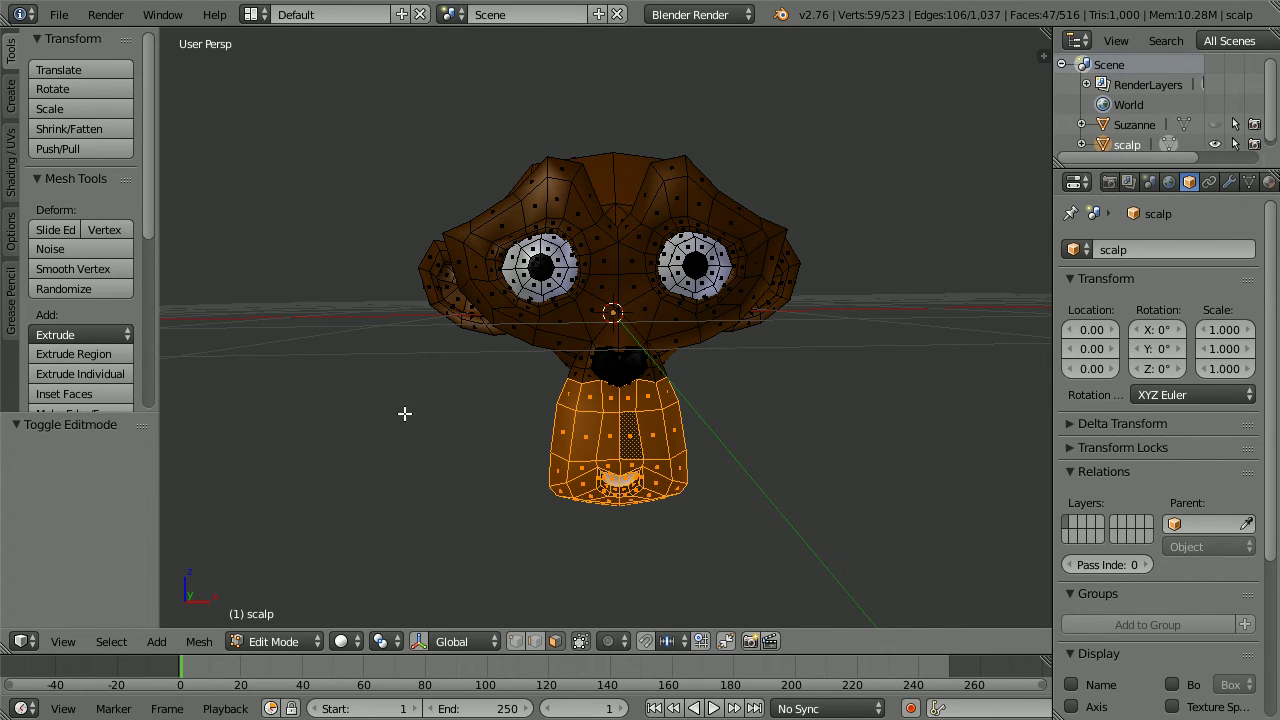
key("x")
left_click(398, 416)
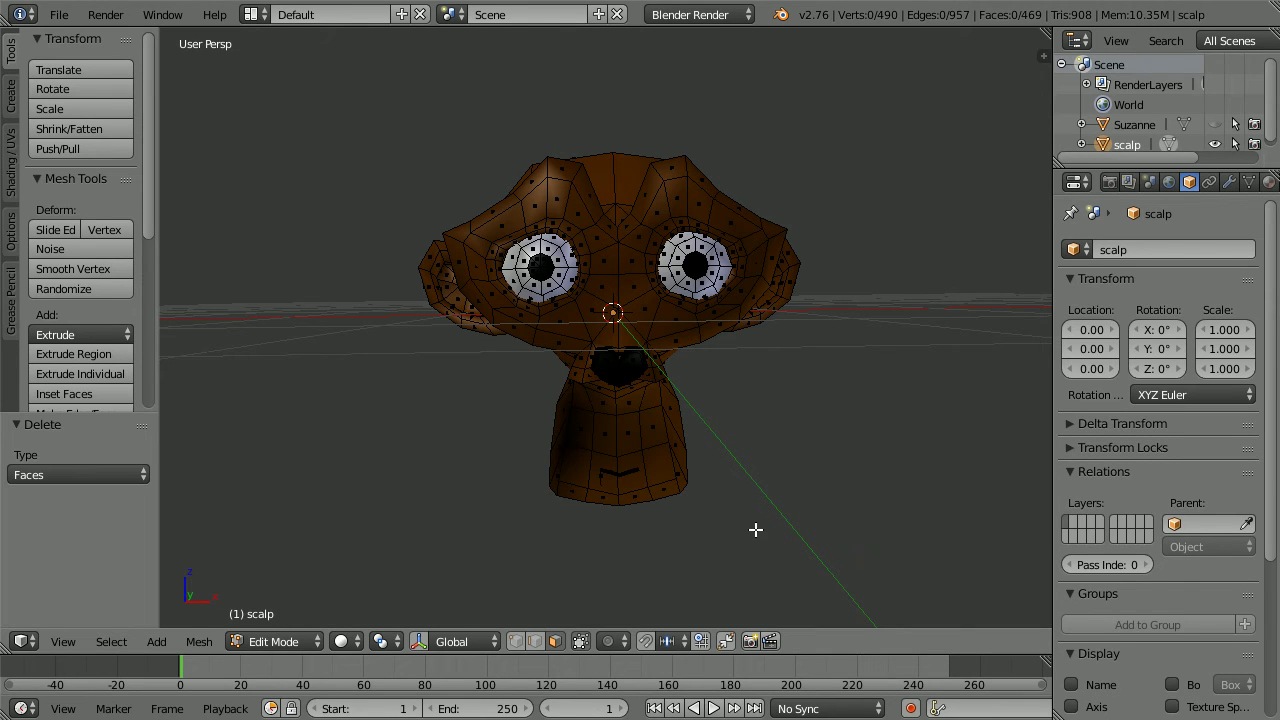
Box-select and delete the remaining neck and face faces
key("b")
left_click_drag(757, 529, 495, 371)
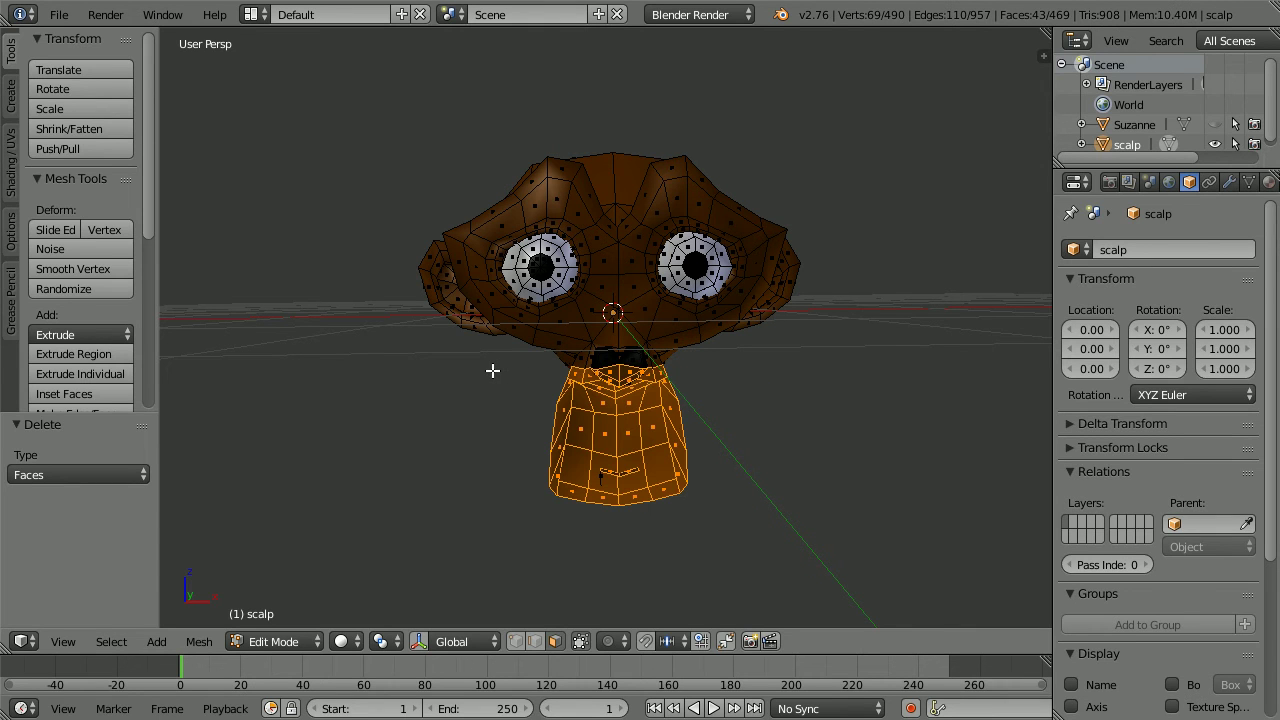
key("x")
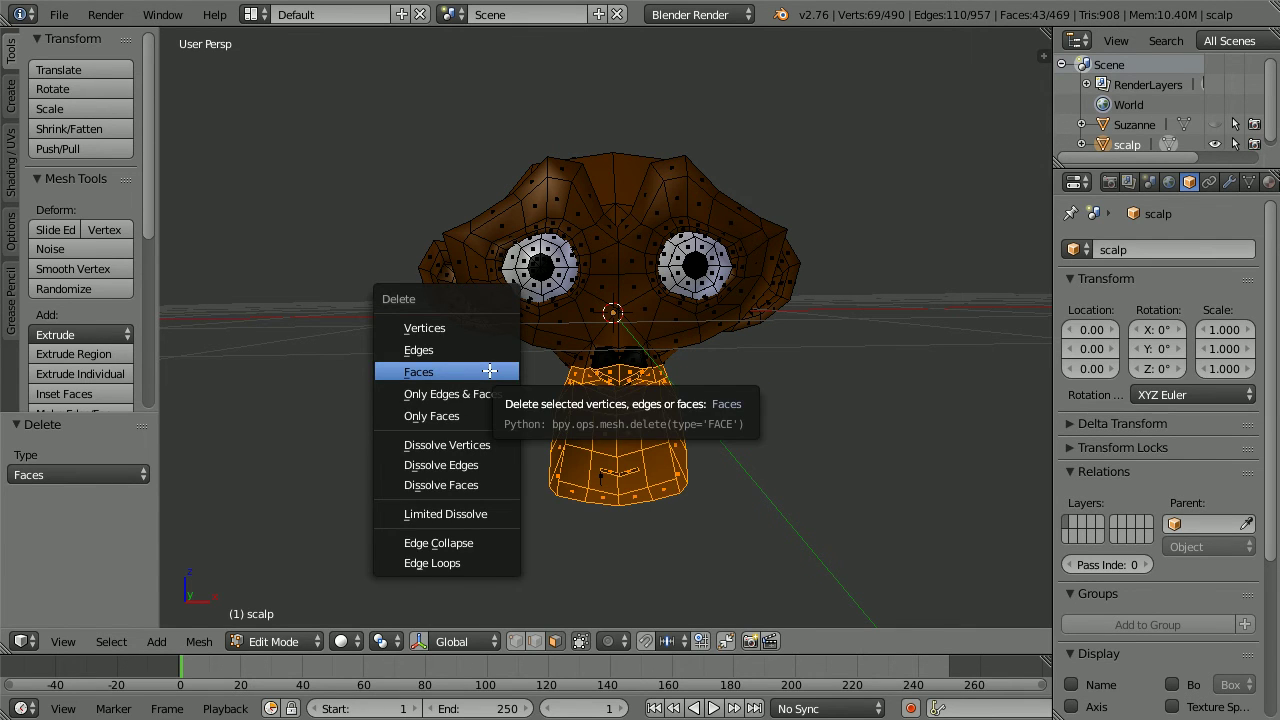
left_click(489, 371)
key("Tab")
key("Tab")
Viewed from above, delete the four faces on the front of the head
middle_click_drag(933, 164, 757, 246)
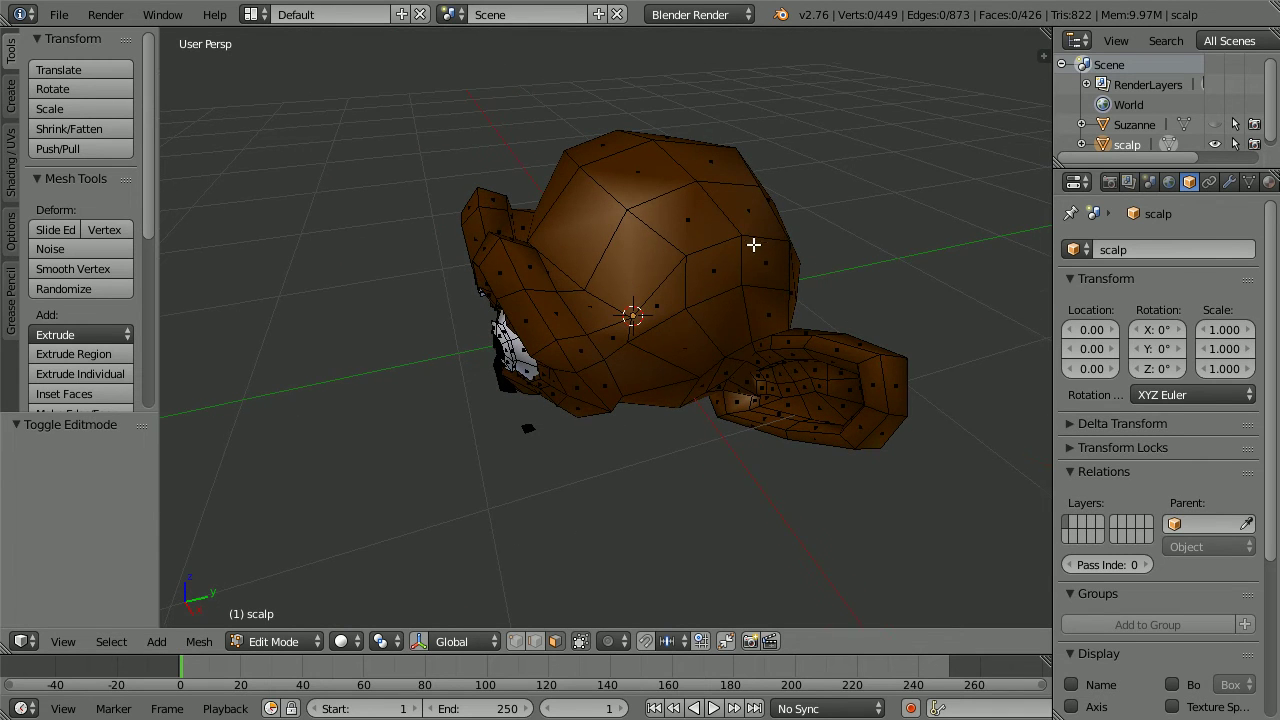
left_click(658, 290)
left_click(636, 268, "shift")
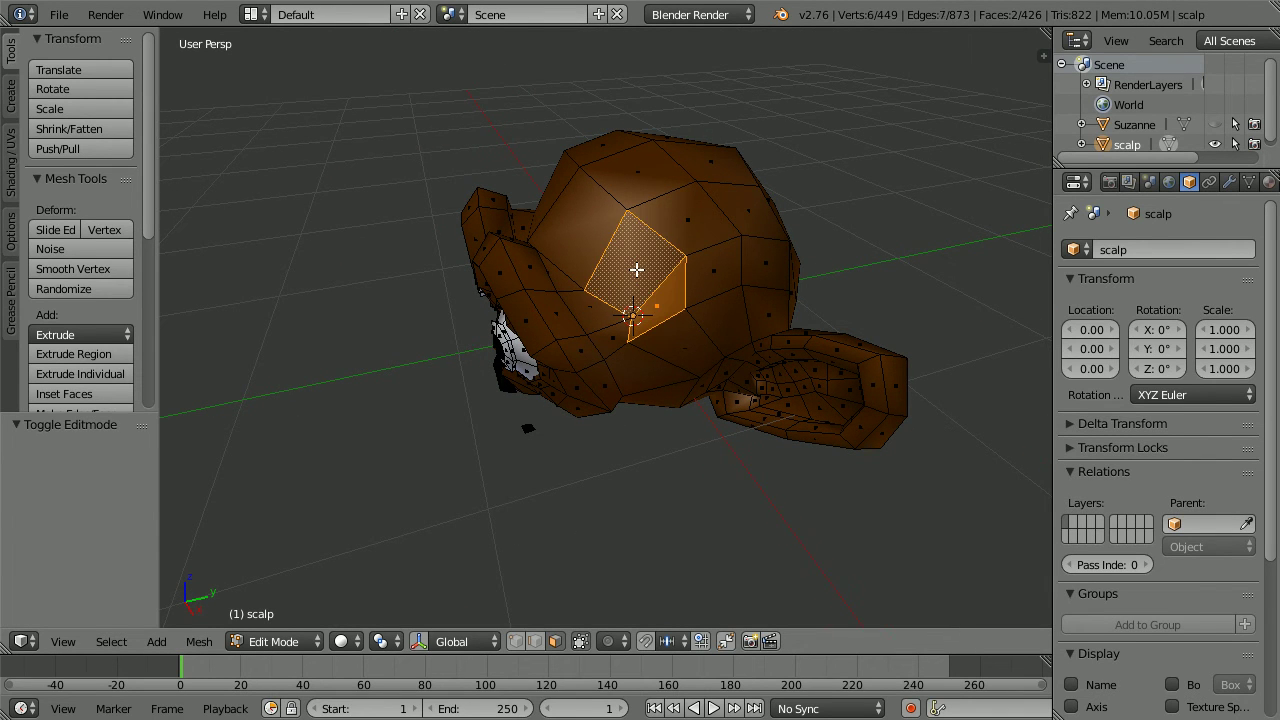
left_click(567, 246, "shift")
left_click(560, 184, "shift")
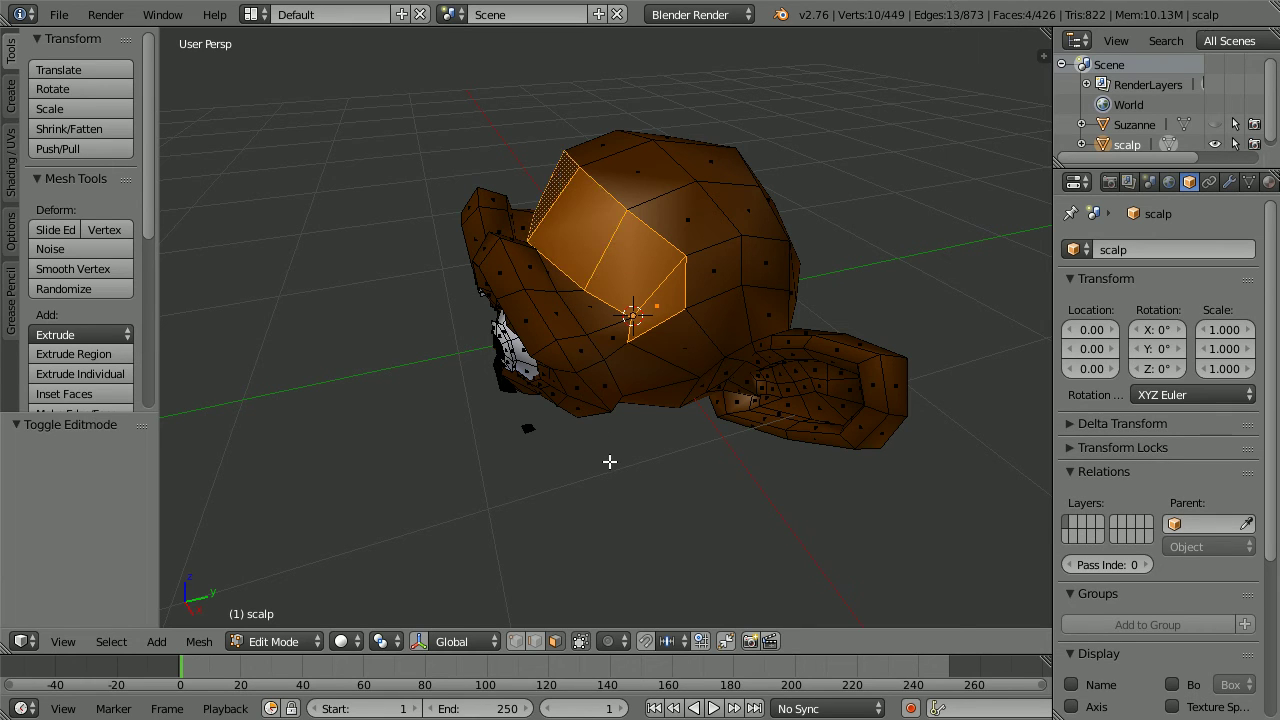
key("x")
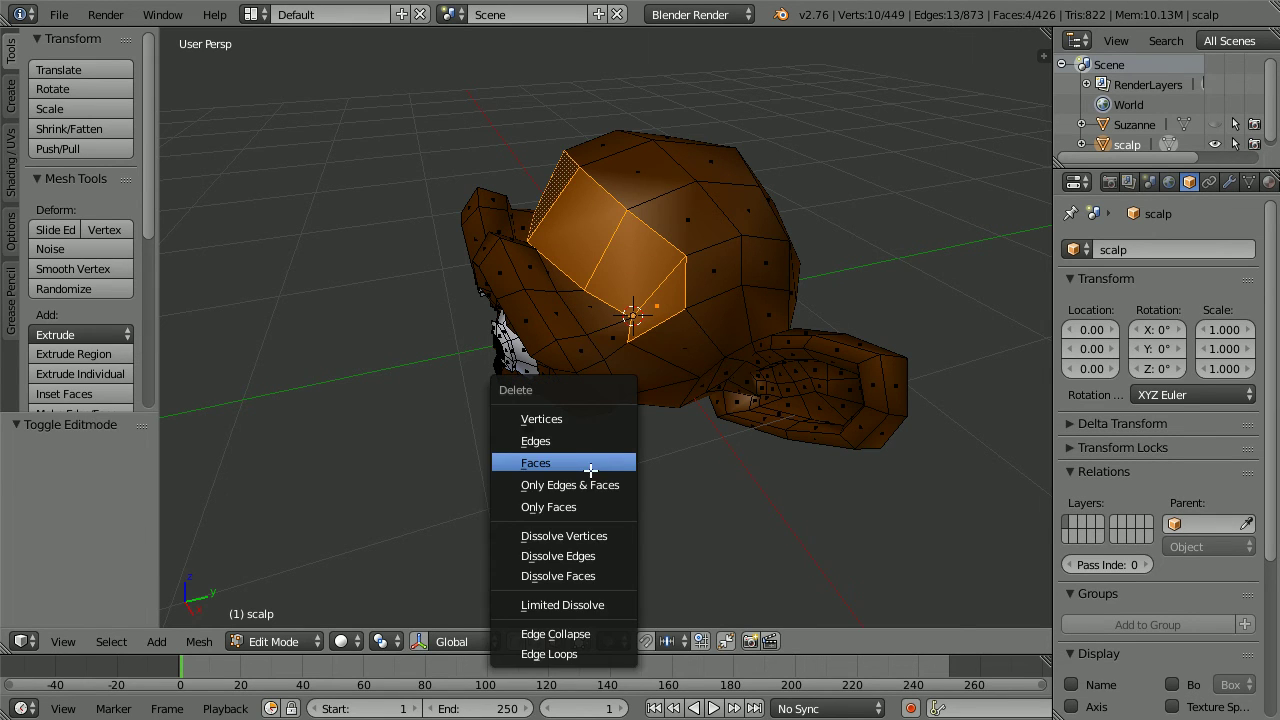
left_click(592, 463)
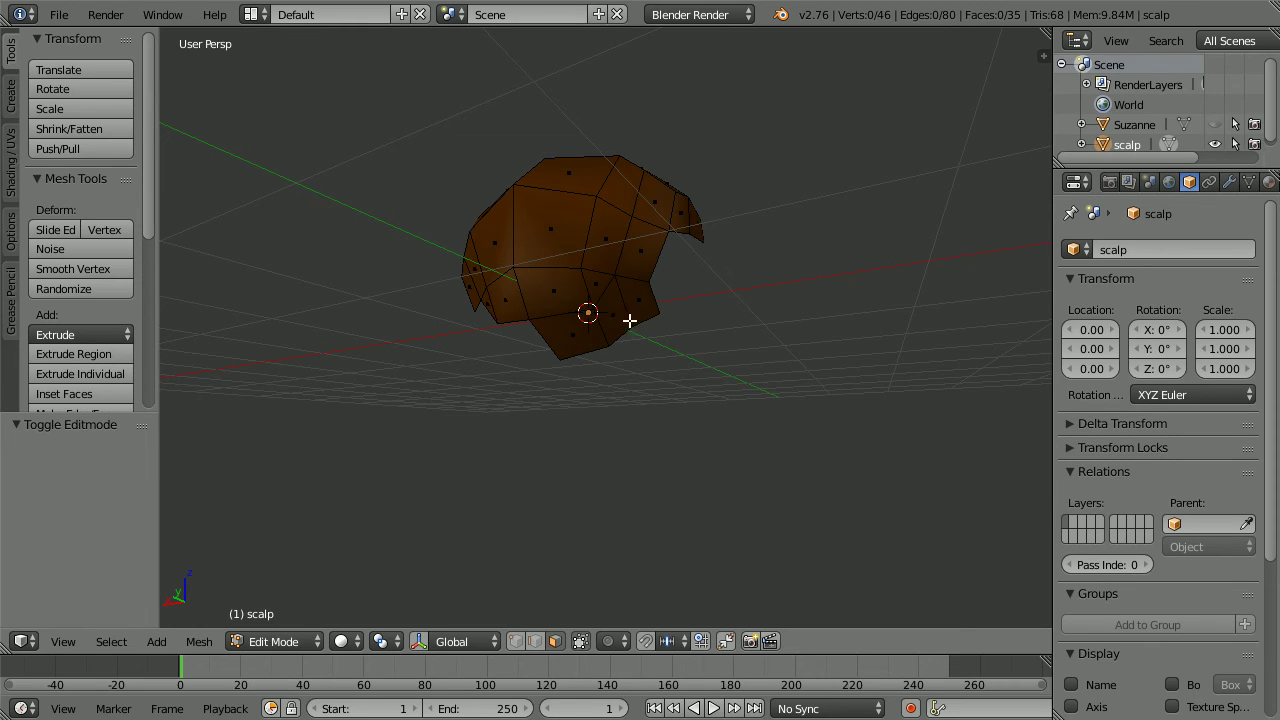
Delete the two bottom faces, leaving a 32-face cap over the top of the head
right_click(581, 347)
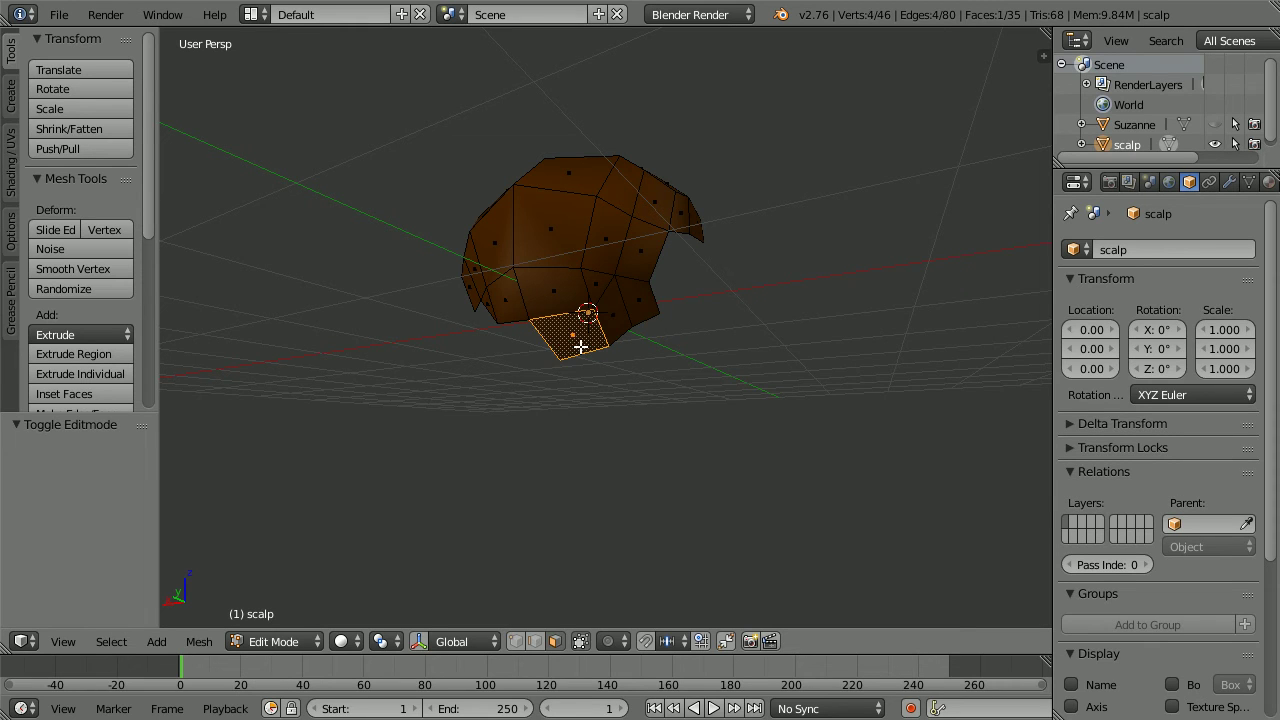
right_click(642, 313, "shift")
key("x")
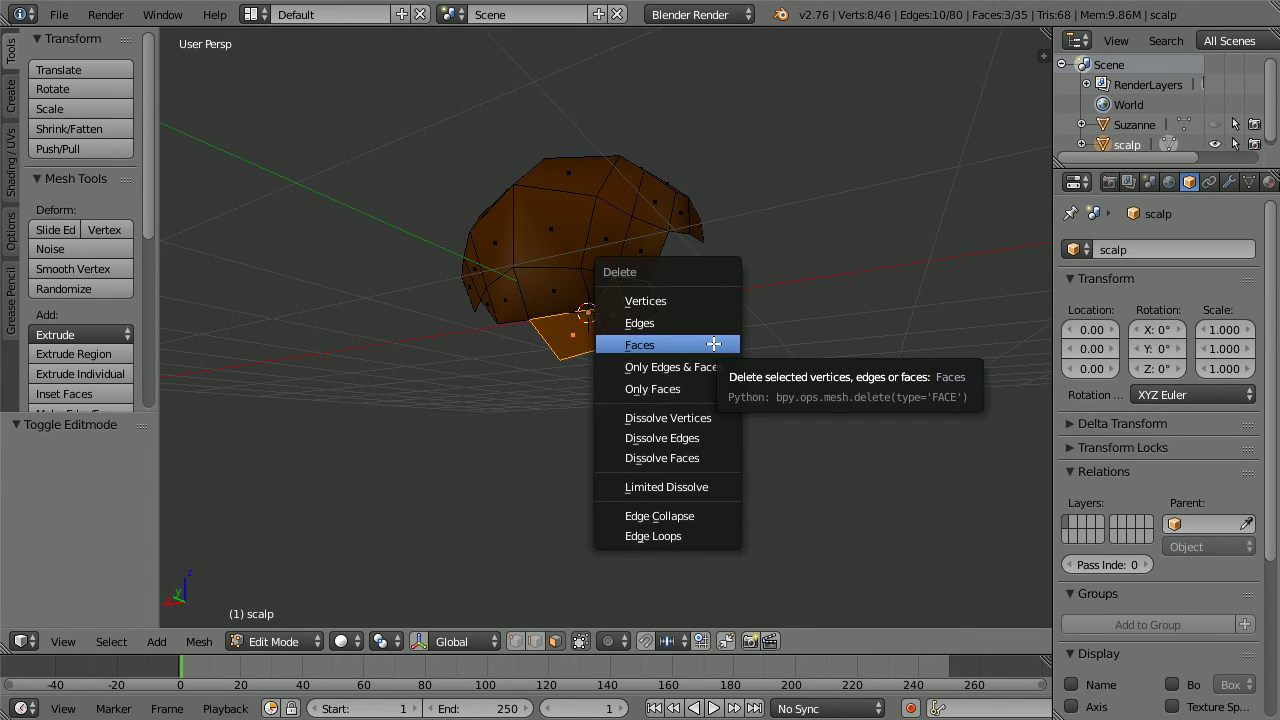
left_click(713, 343)
key("Tab")
key("Tab")
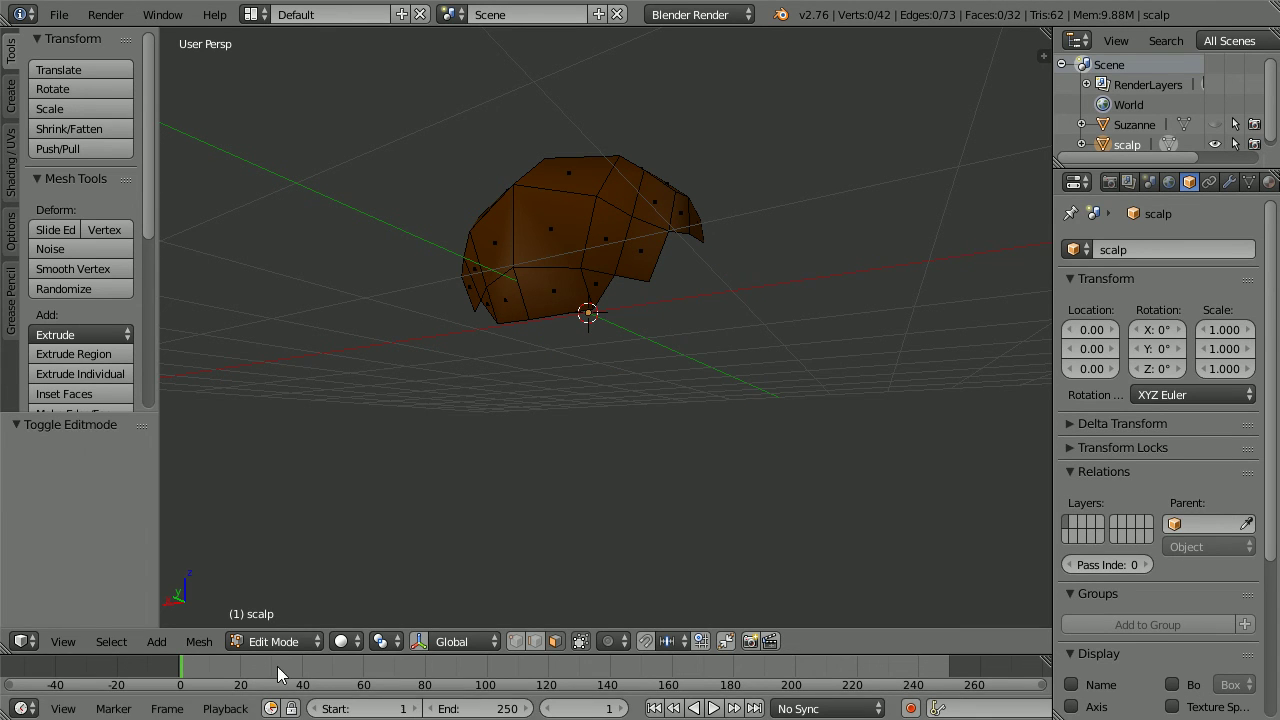
left_click(277, 645)
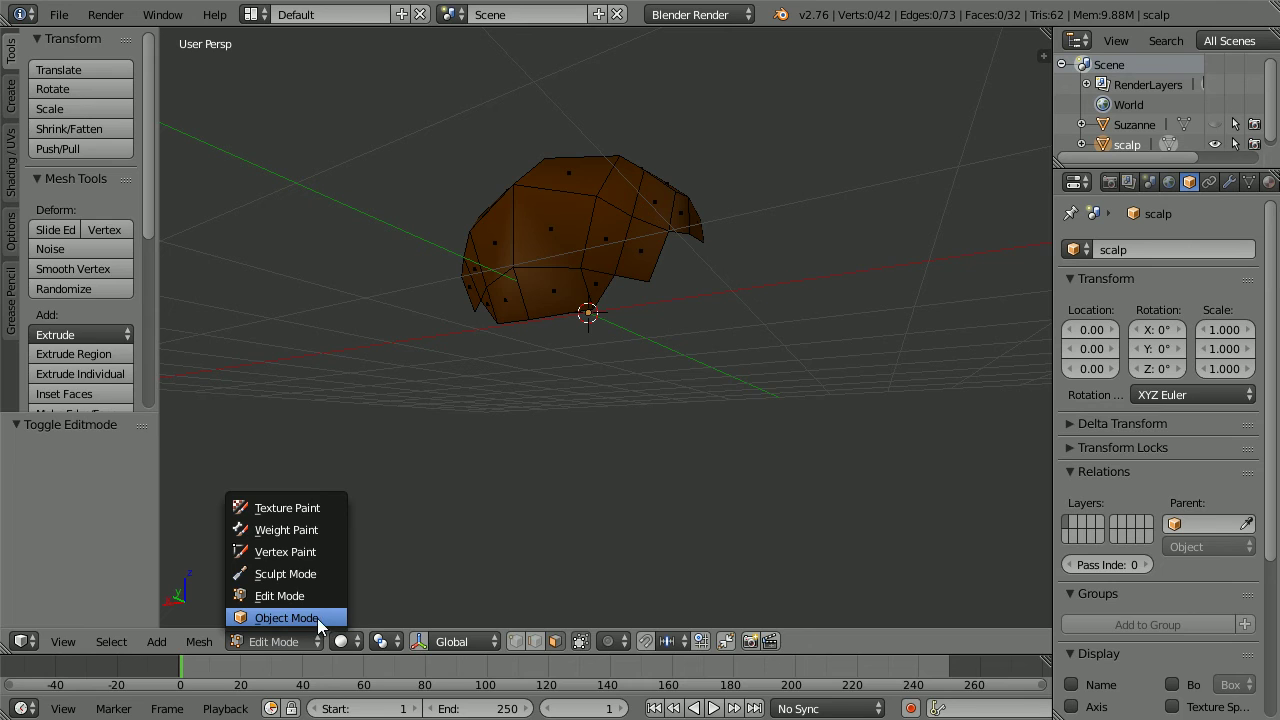
Back in Object Mode, add a new Hair-type particle system to the scalp
left_click(317, 618)
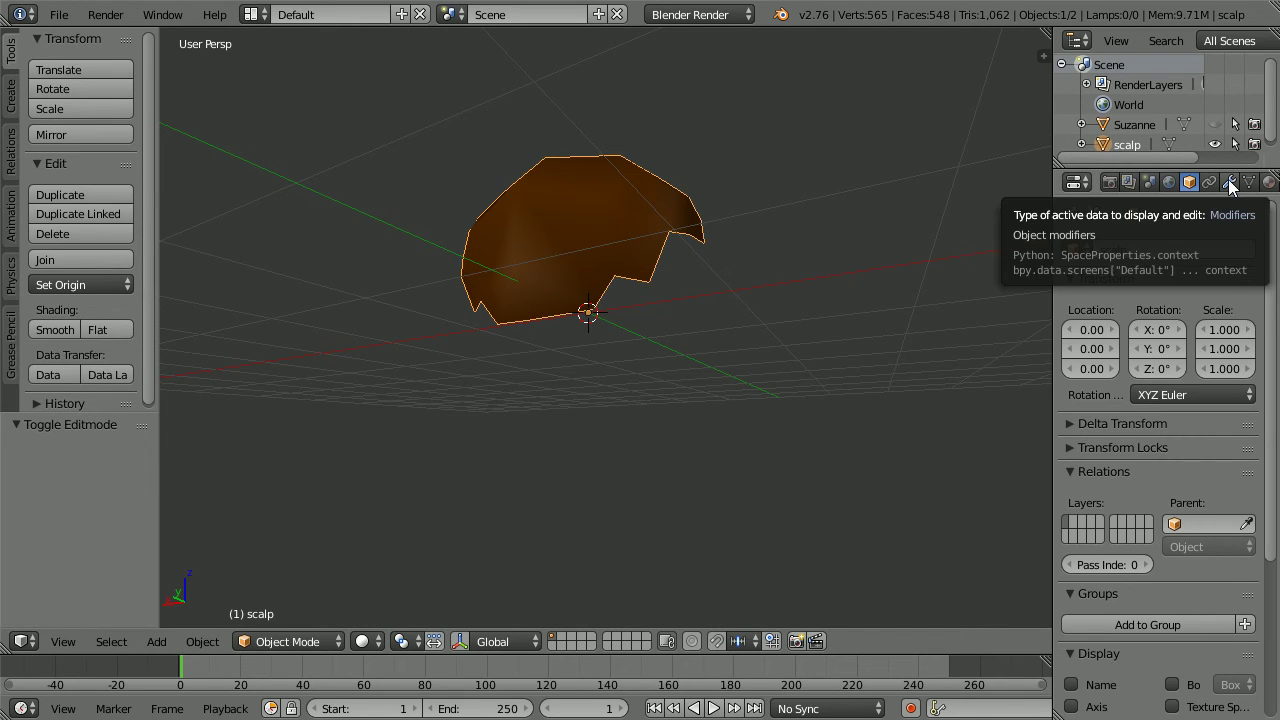
scroll(1230, 183, "down", 3)
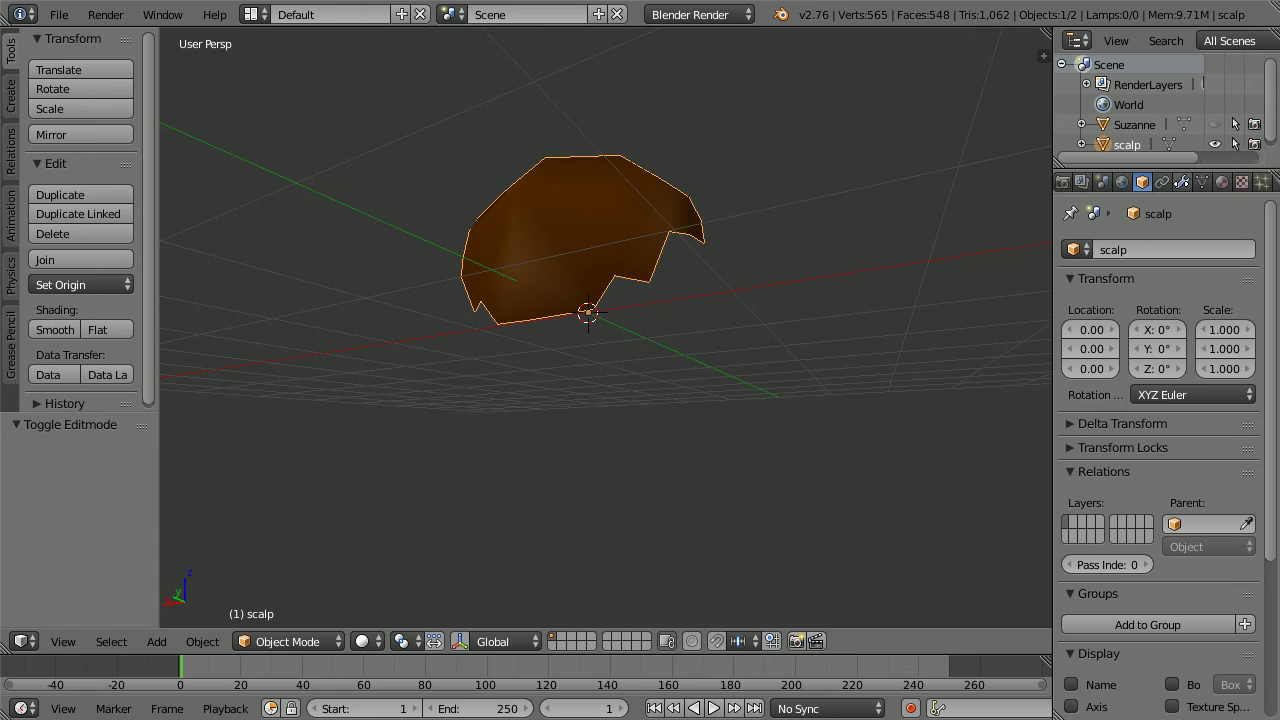
scroll(1160, 182, "down", 2)
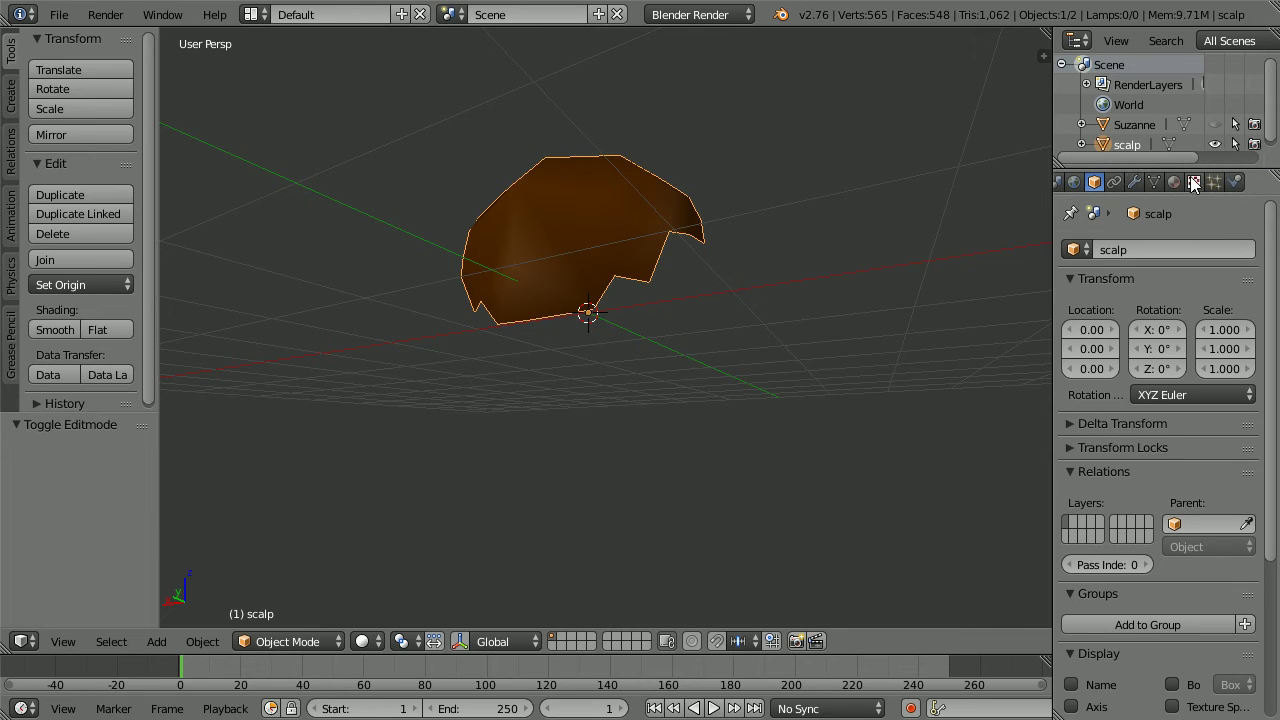
left_click(1213, 180)
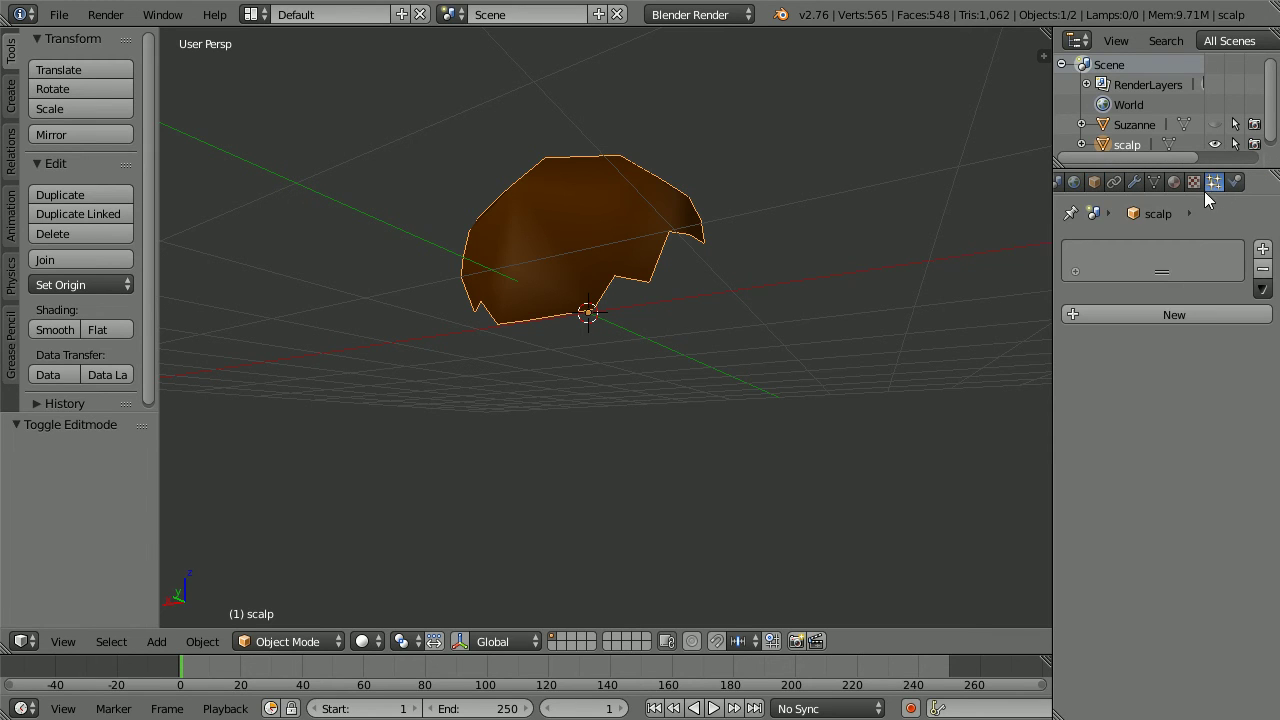
left_click(1172, 312)
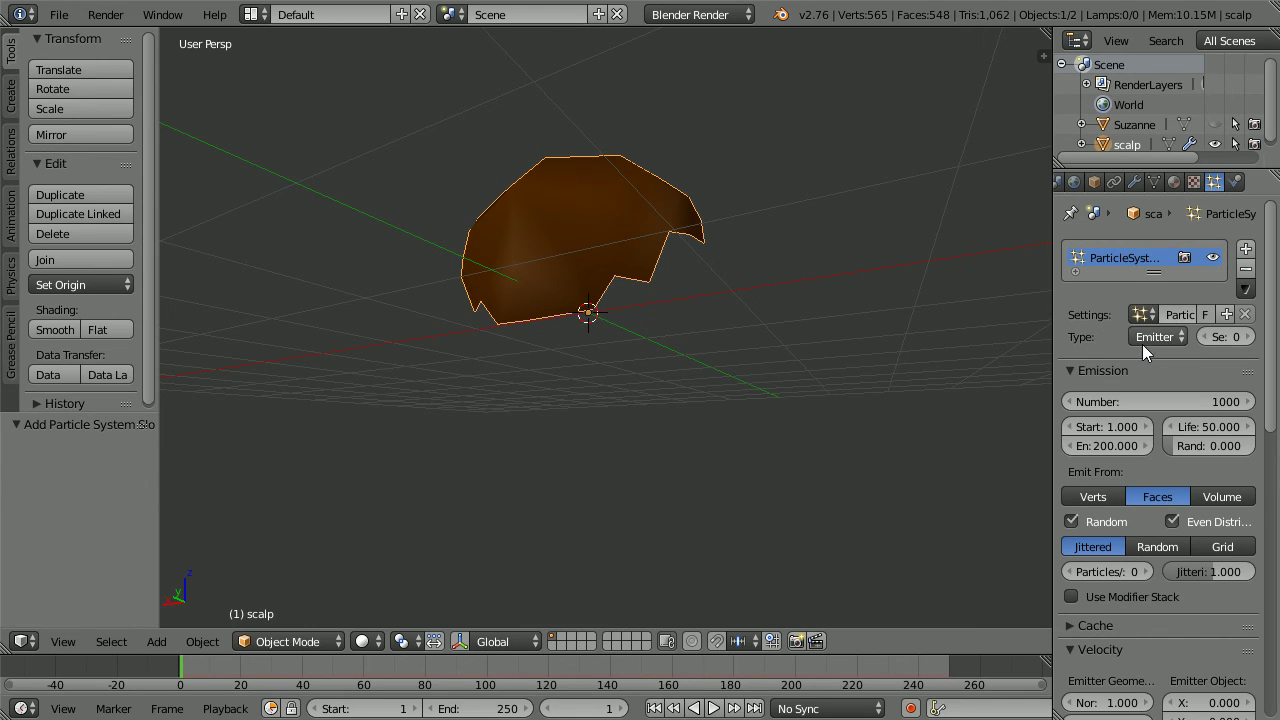
left_click(1148, 337)
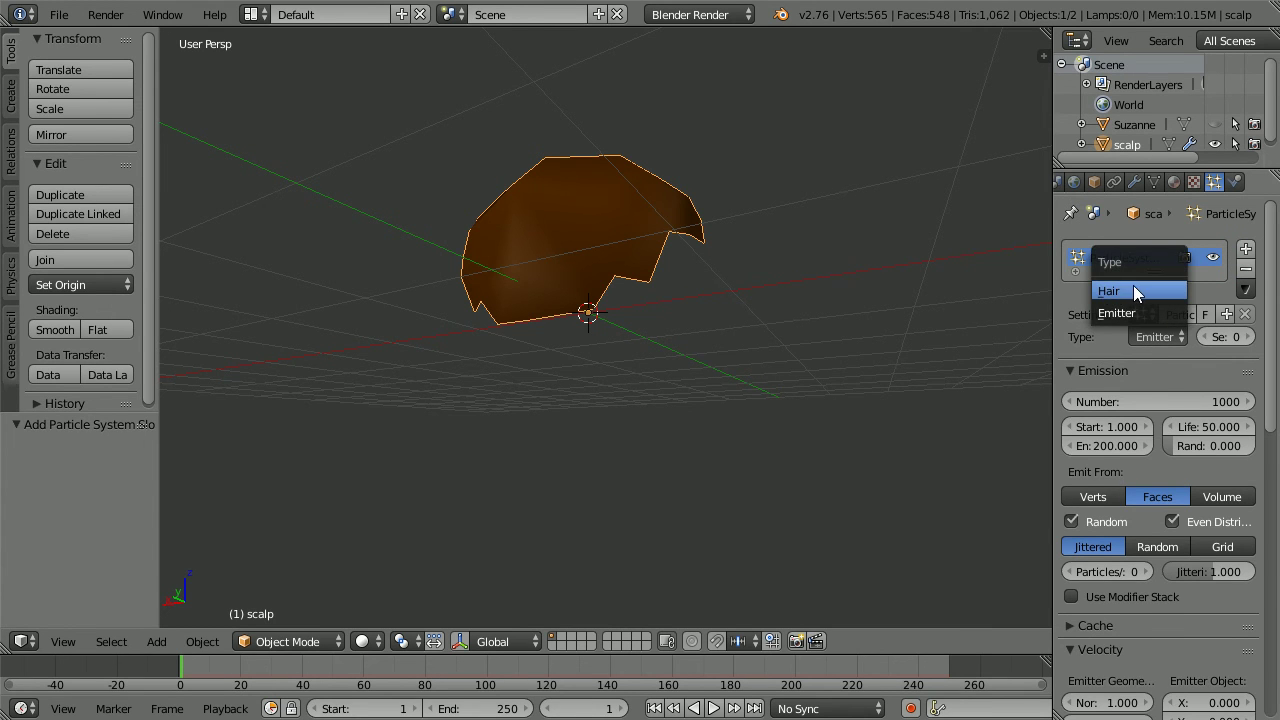
left_click(1133, 288)
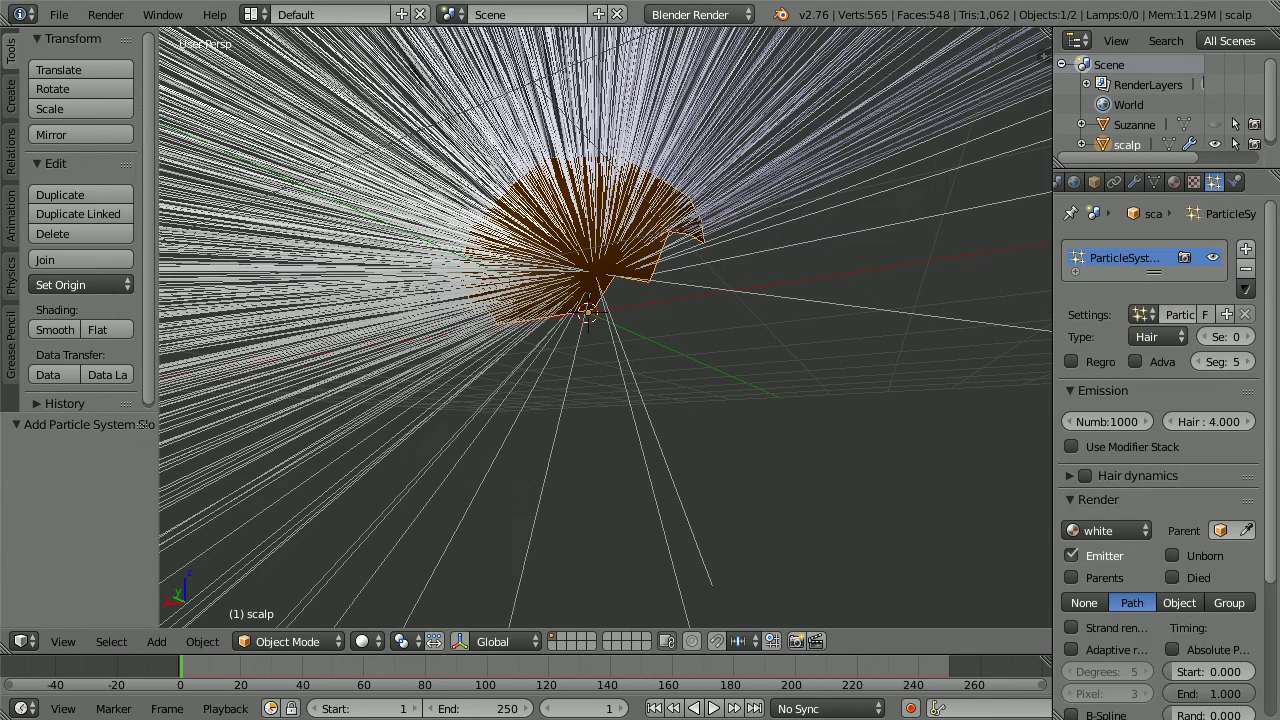
Set the hair length to 1 and assign the brown material to the hair
left_click(1215, 422)
type("1")
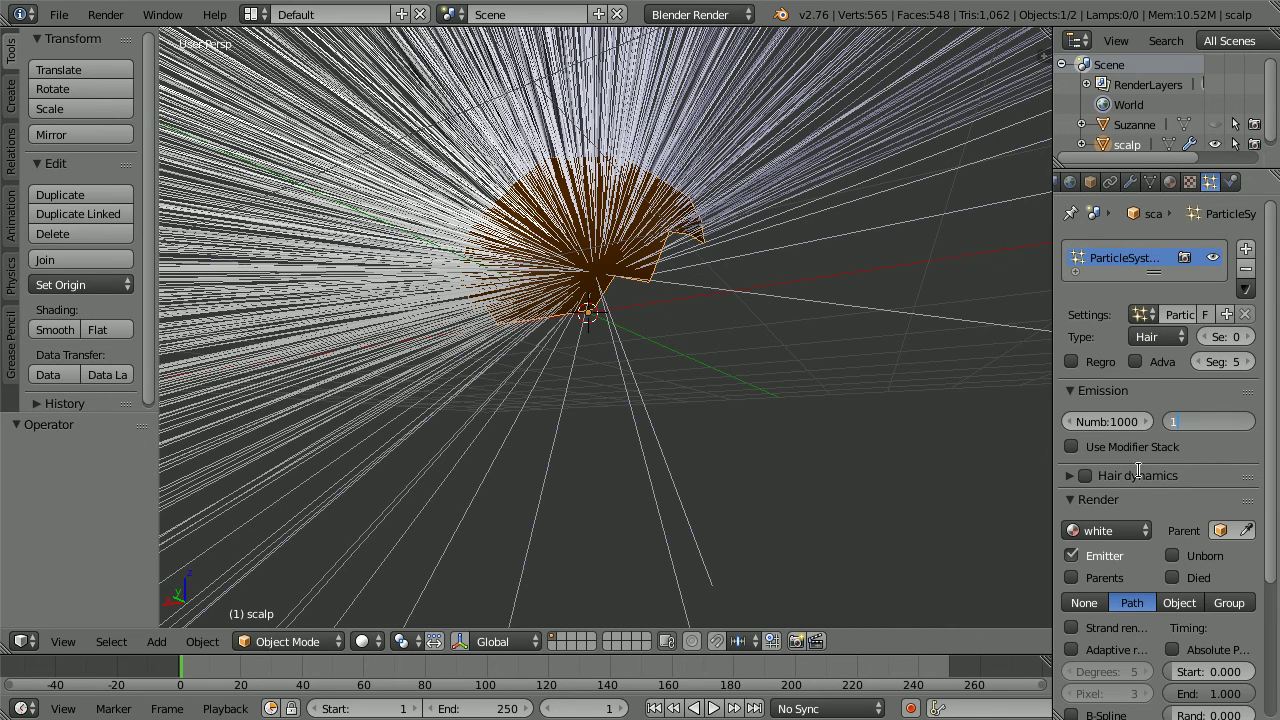
key("Return")
left_click(1120, 533)
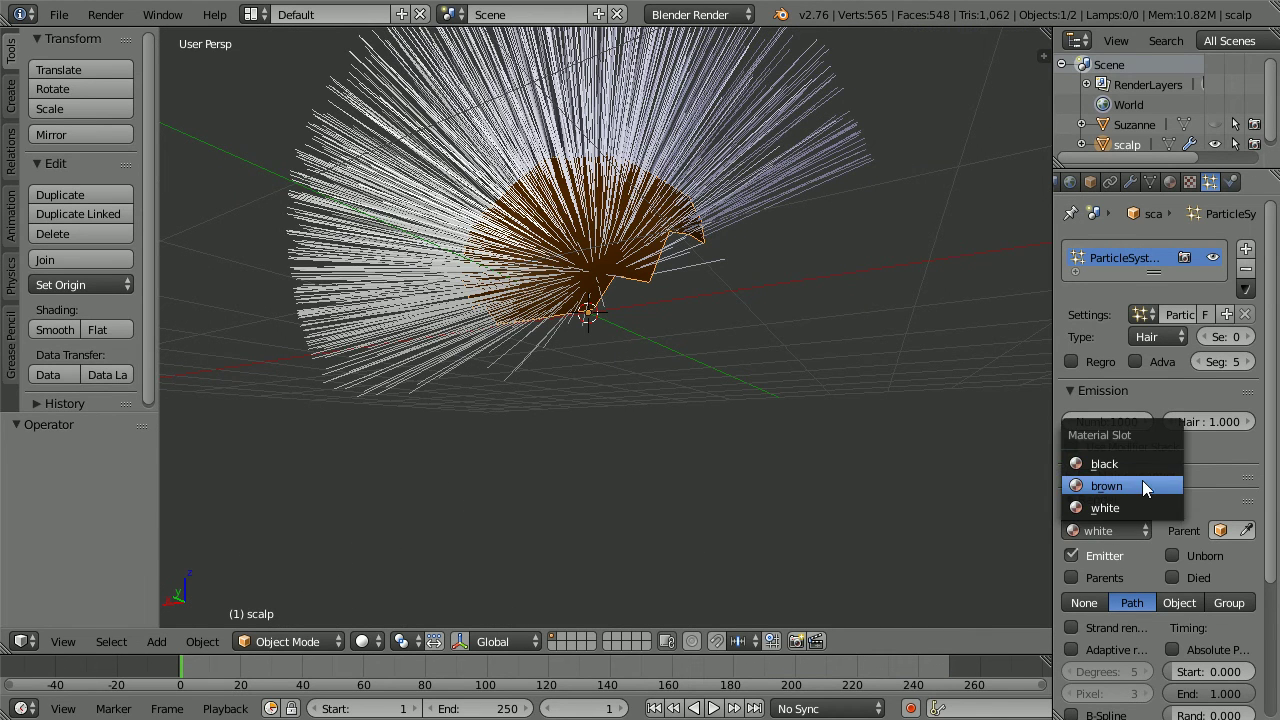
left_click(1146, 486)
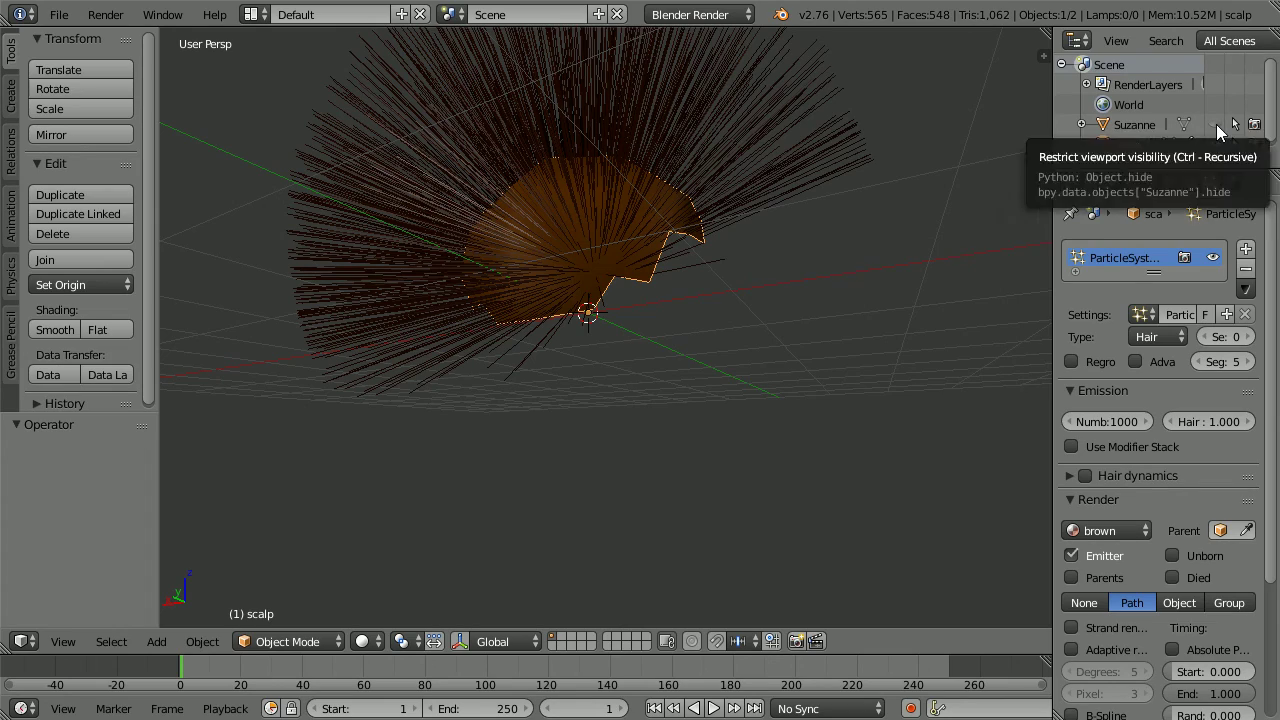
Unhide Suzanne and orbit the view to see the brown hair on her head
left_click(1216, 125)
middle_click_drag(909, 261, 609, 379)
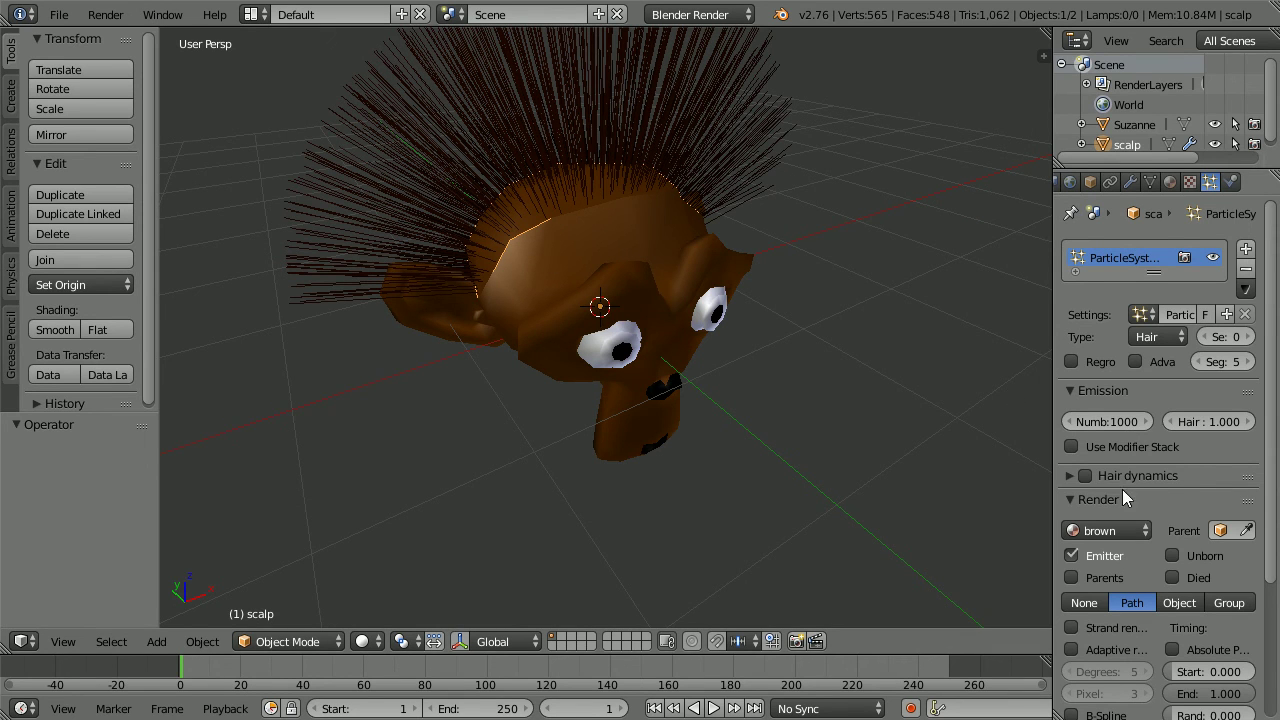
right_click(1226, 703)
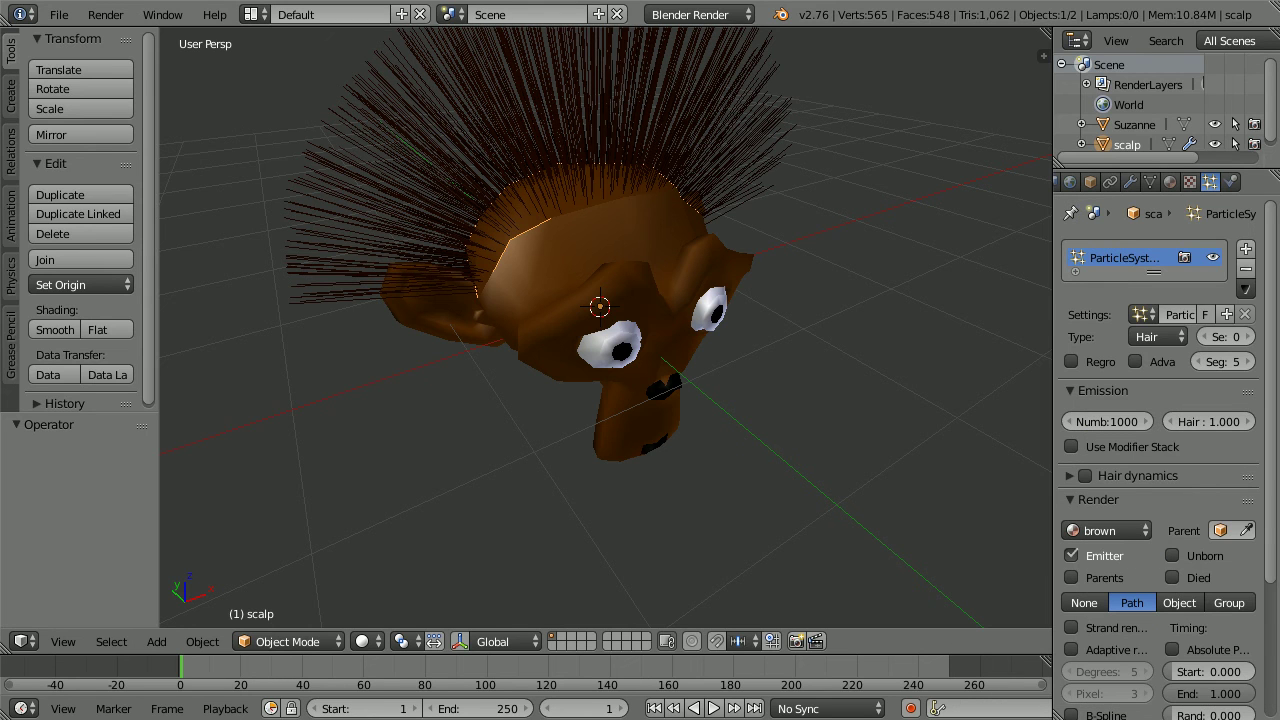
left_click(63, 641)
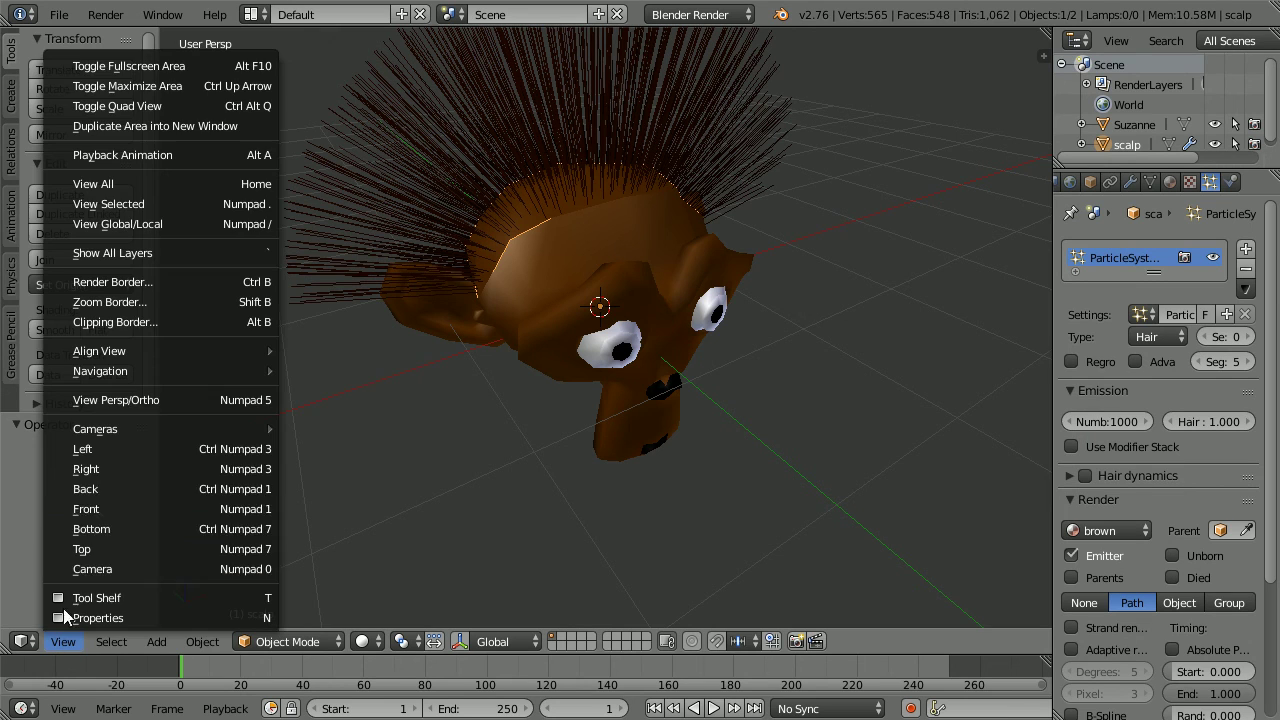
From the Right view in Particle Edit mode, comb the hair back and down the head
left_click(152, 472)
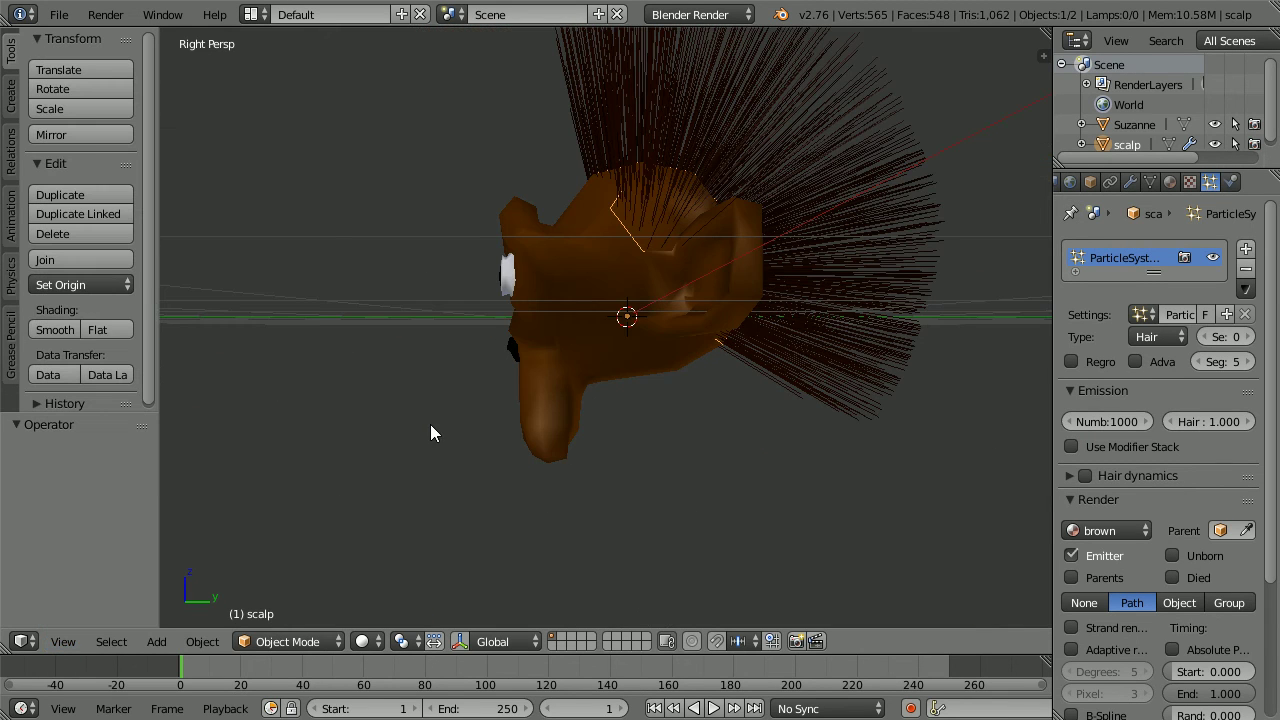
left_click(310, 641)
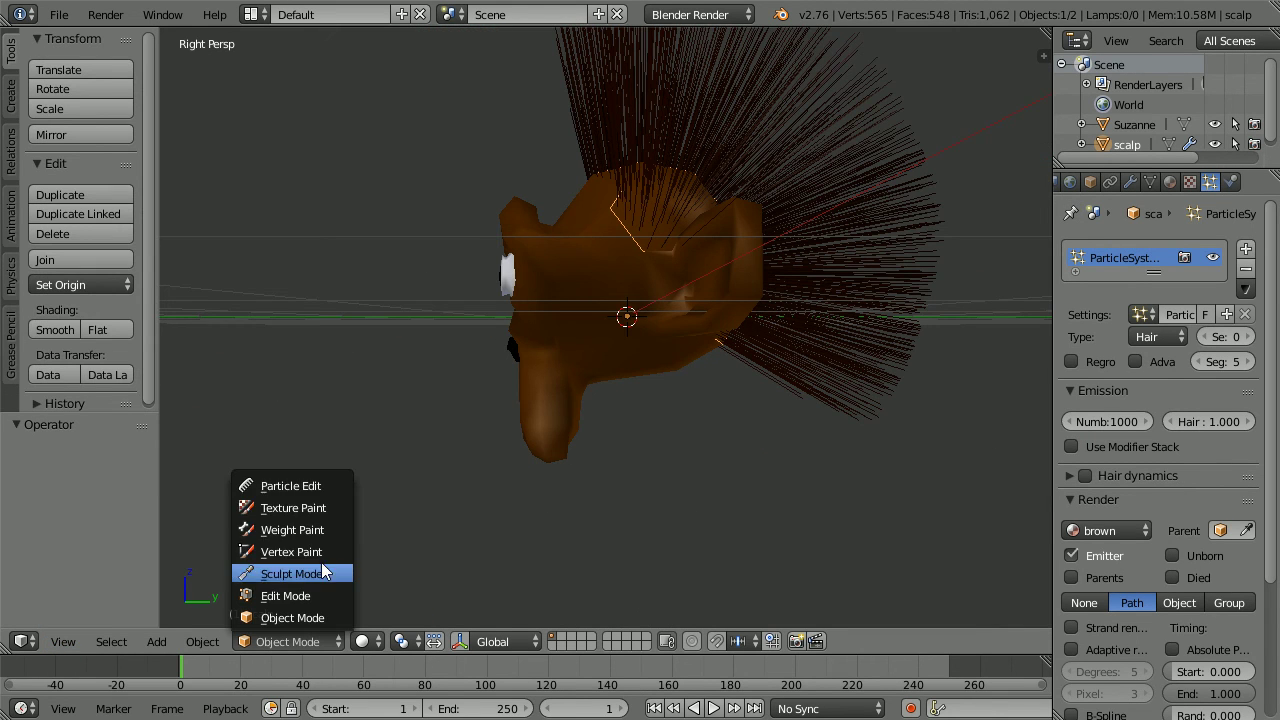
left_click(290, 486)
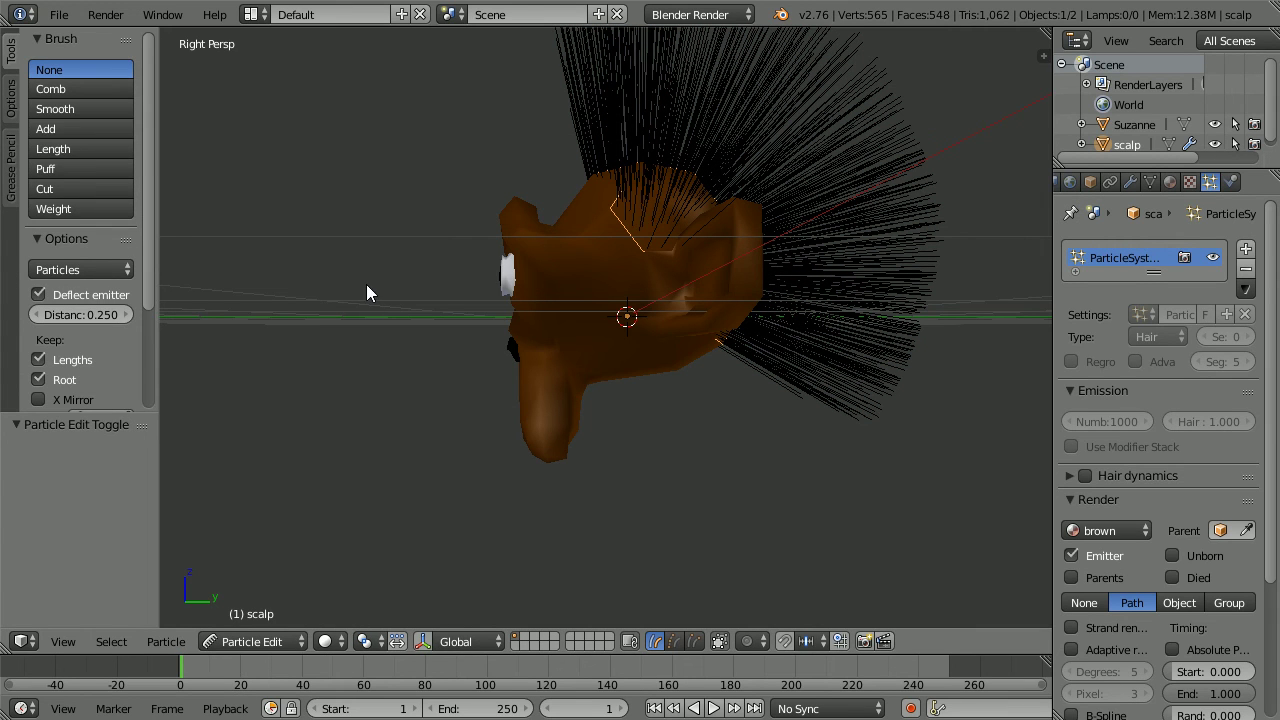
left_click(78, 88)
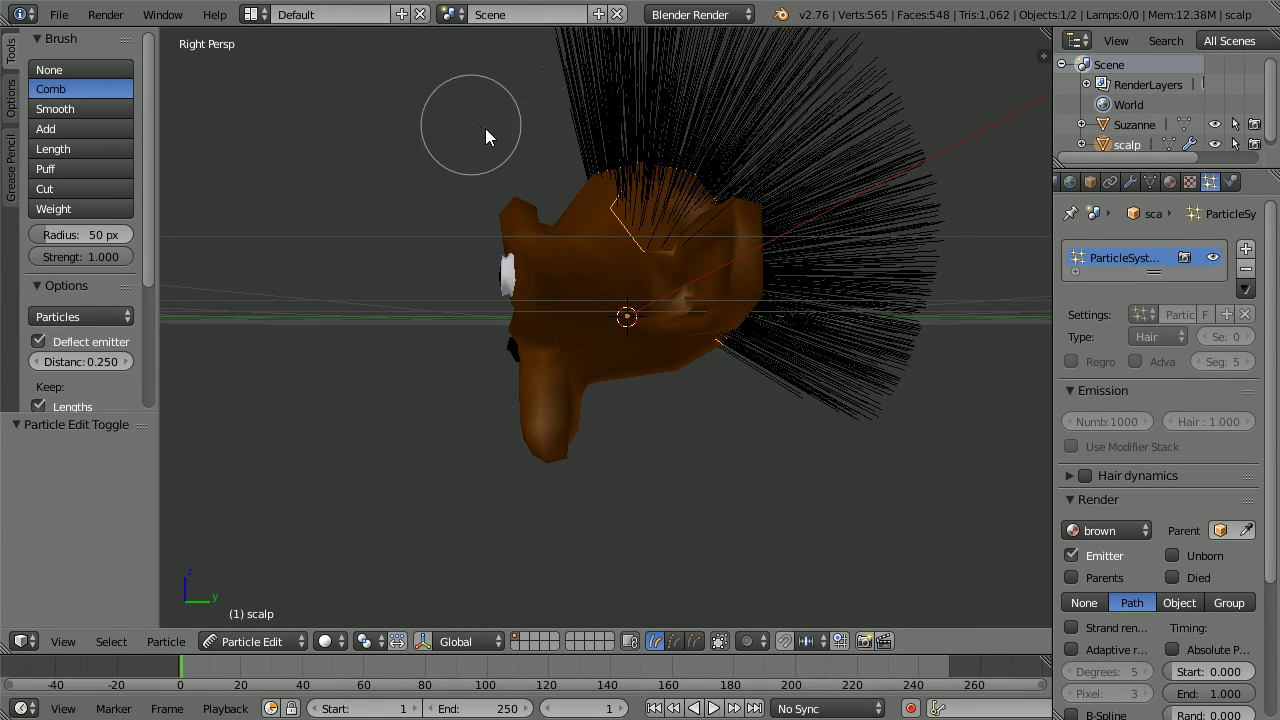
mouse_move(511, 120)
left_mouse_down()
mouse_move(679, 132)
mouse_move(852, 216)
mouse_move(895, 278)
mouse_move(914, 353)
mouse_move(908, 434)
left_mouse_up()
mouse_move(671, 86)
left_mouse_down()
mouse_move(801, 228)
mouse_move(814, 383)
mouse_move(732, 481)
mouse_move(690, 478)
left_mouse_up()
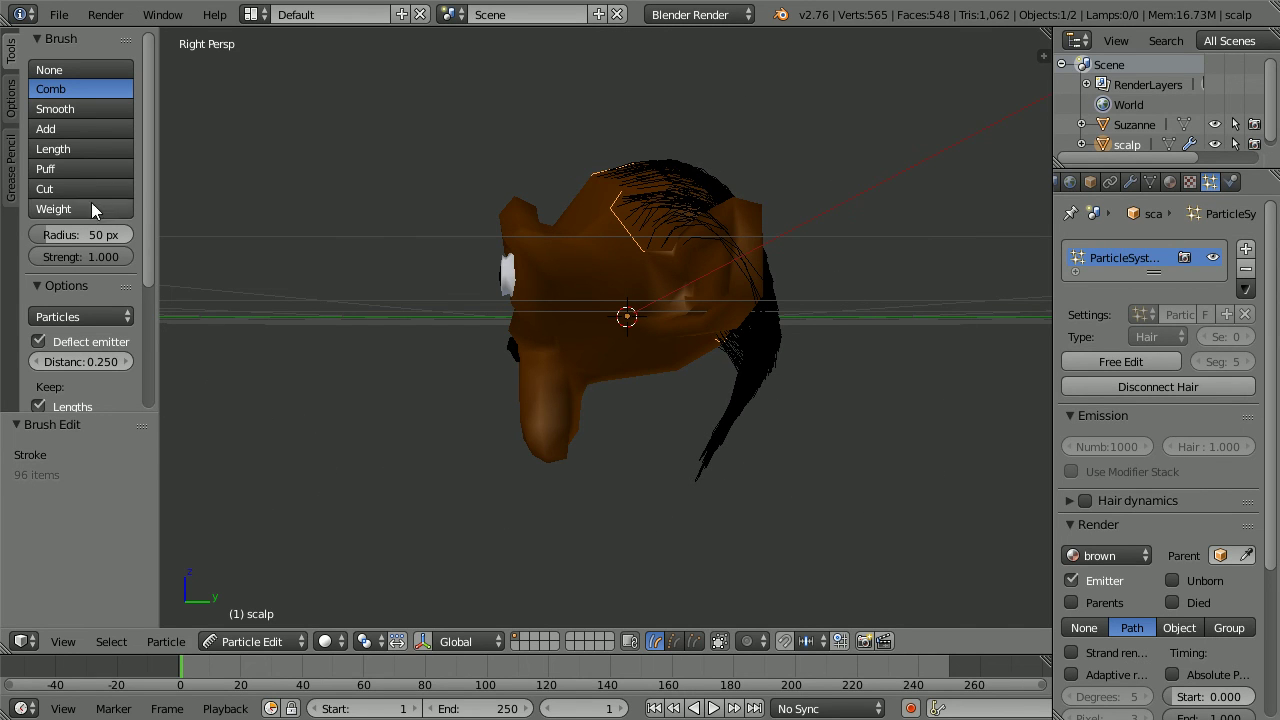
Puff up the hair strands near the top of the head with the Puff brush
left_click(80, 170)
mouse_move(583, 178)
left_mouse_down()
mouse_move(659, 186)
mouse_move(708, 243)
mouse_move(726, 343)
mouse_move(631, 361)
left_mouse_up()
left_click(75, 646)
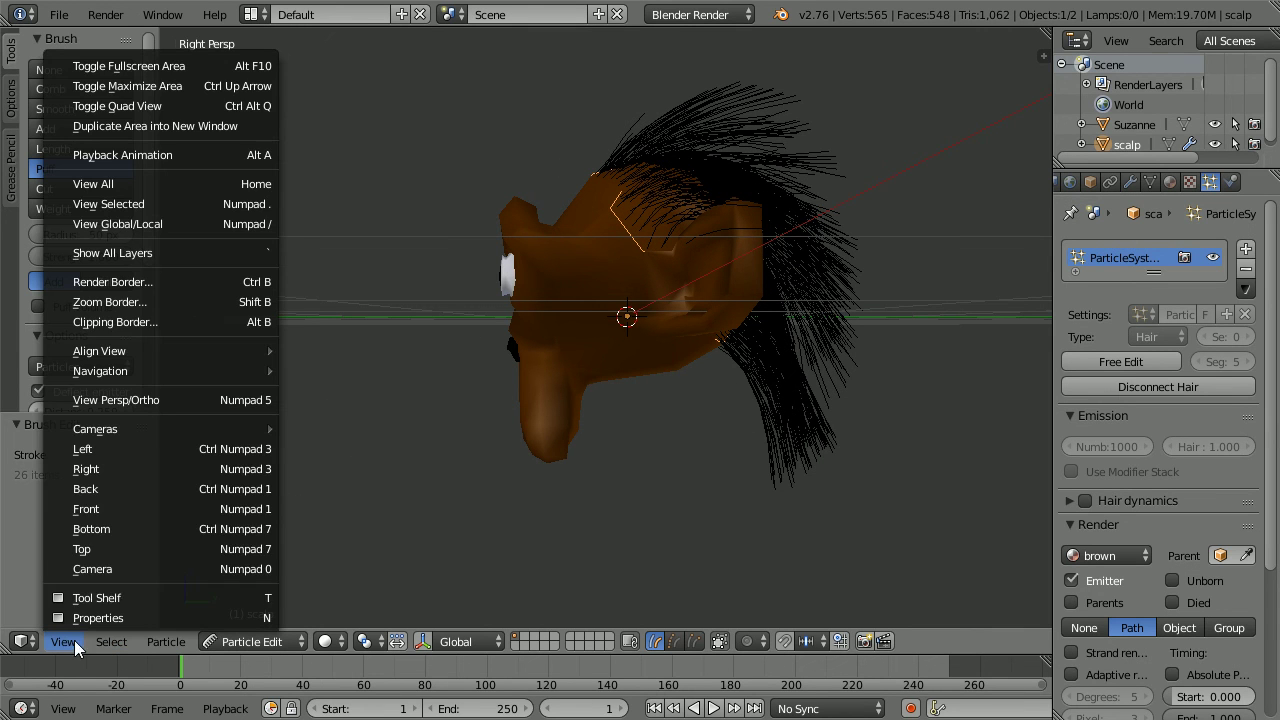
In Front view with no brush active, enable Simple children (Display 10, Render 100)
left_click(114, 504)
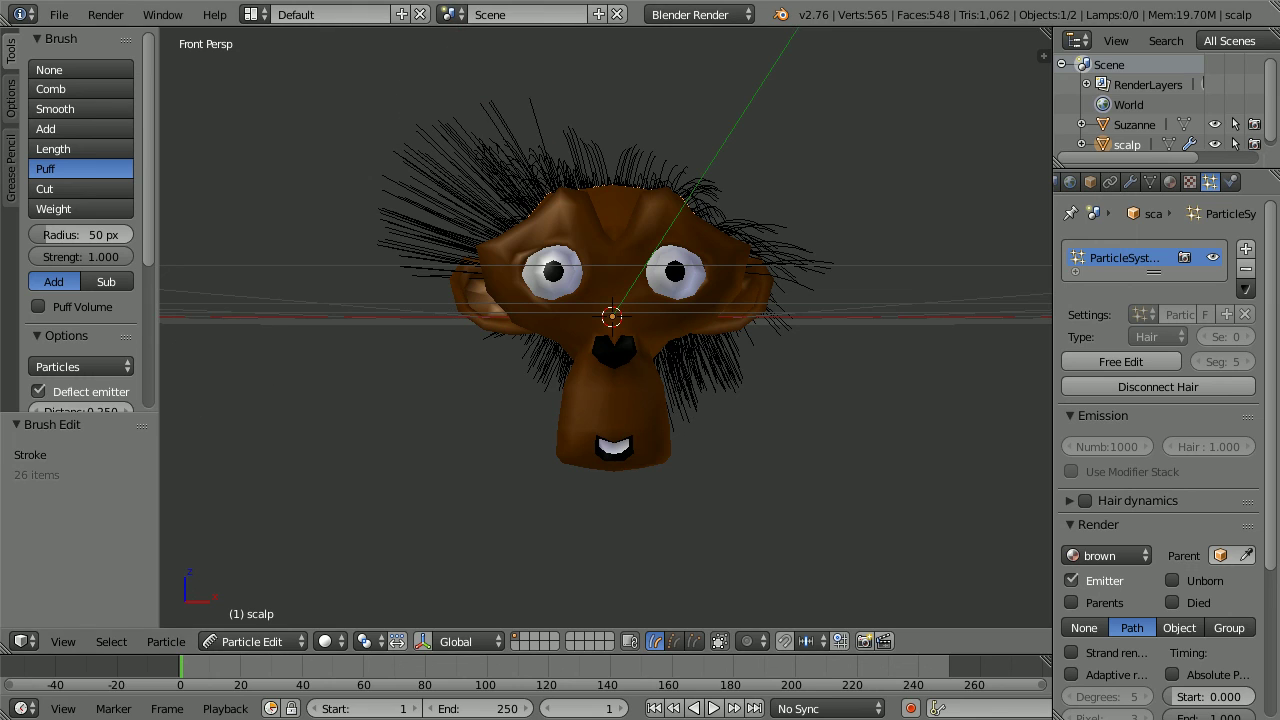
left_click(76, 68)
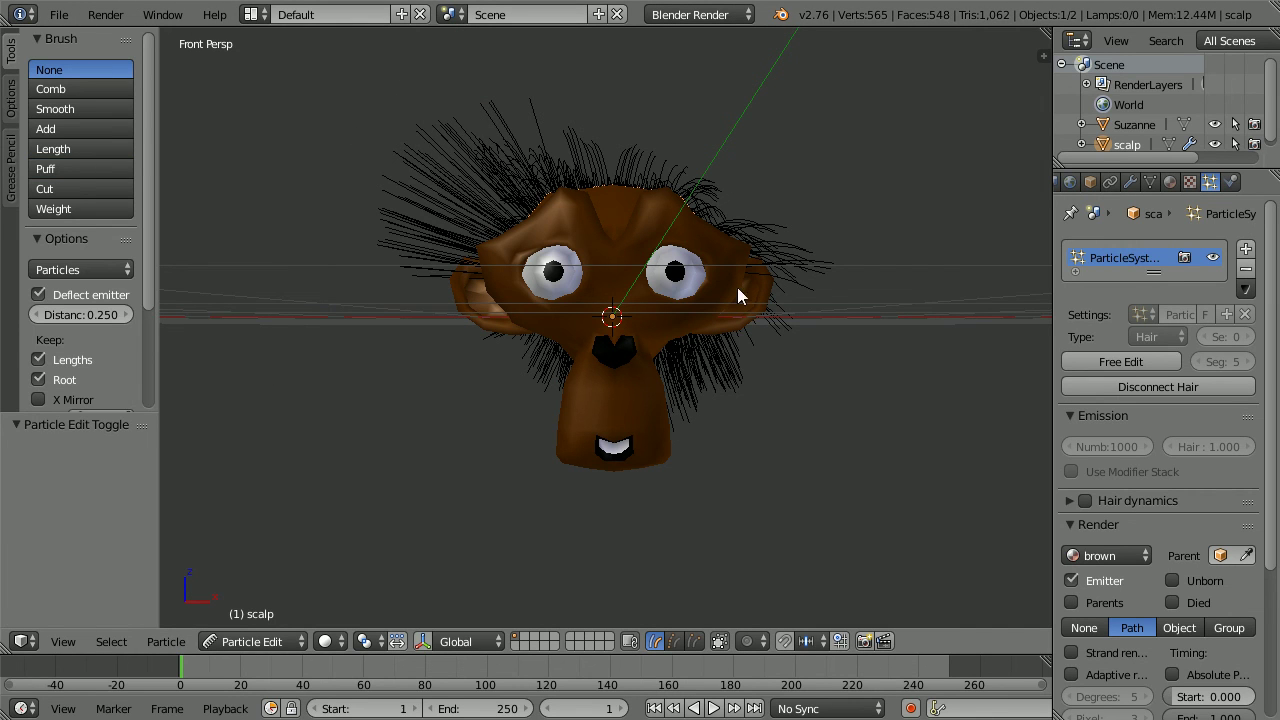
left_click_drag(1268, 358, 1262, 505)
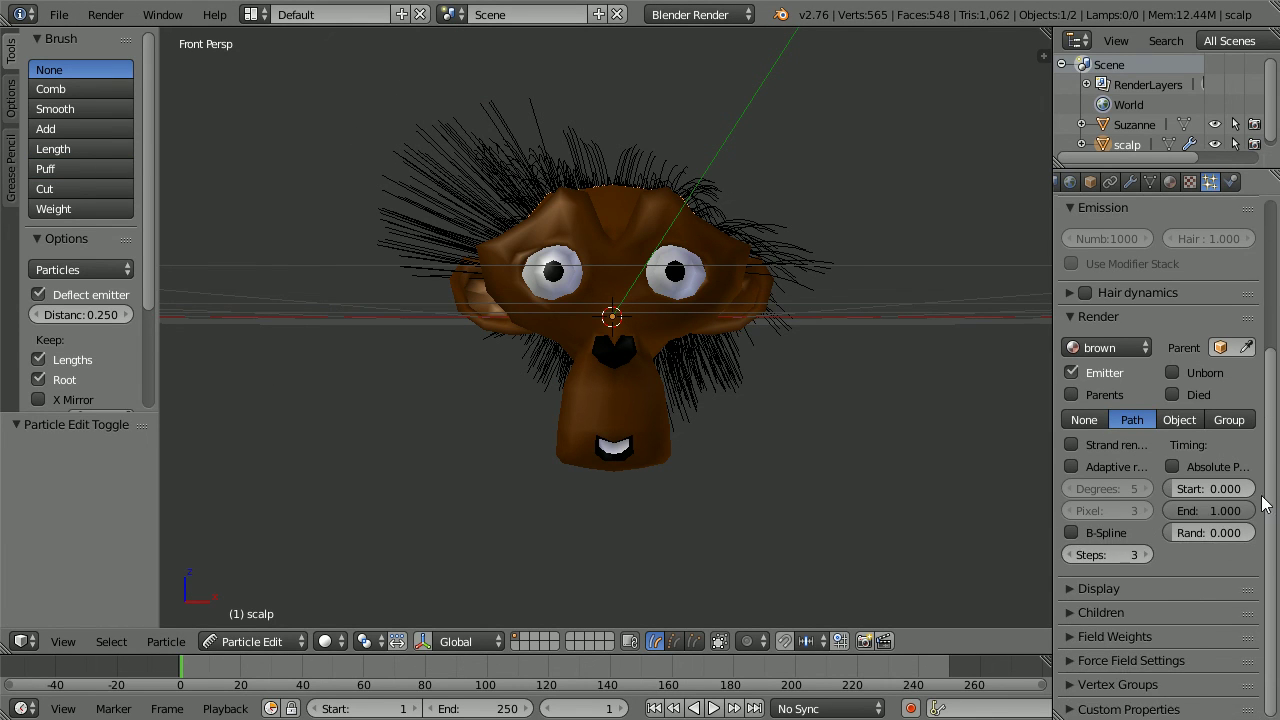
left_click(1070, 613)
left_click(1158, 643)
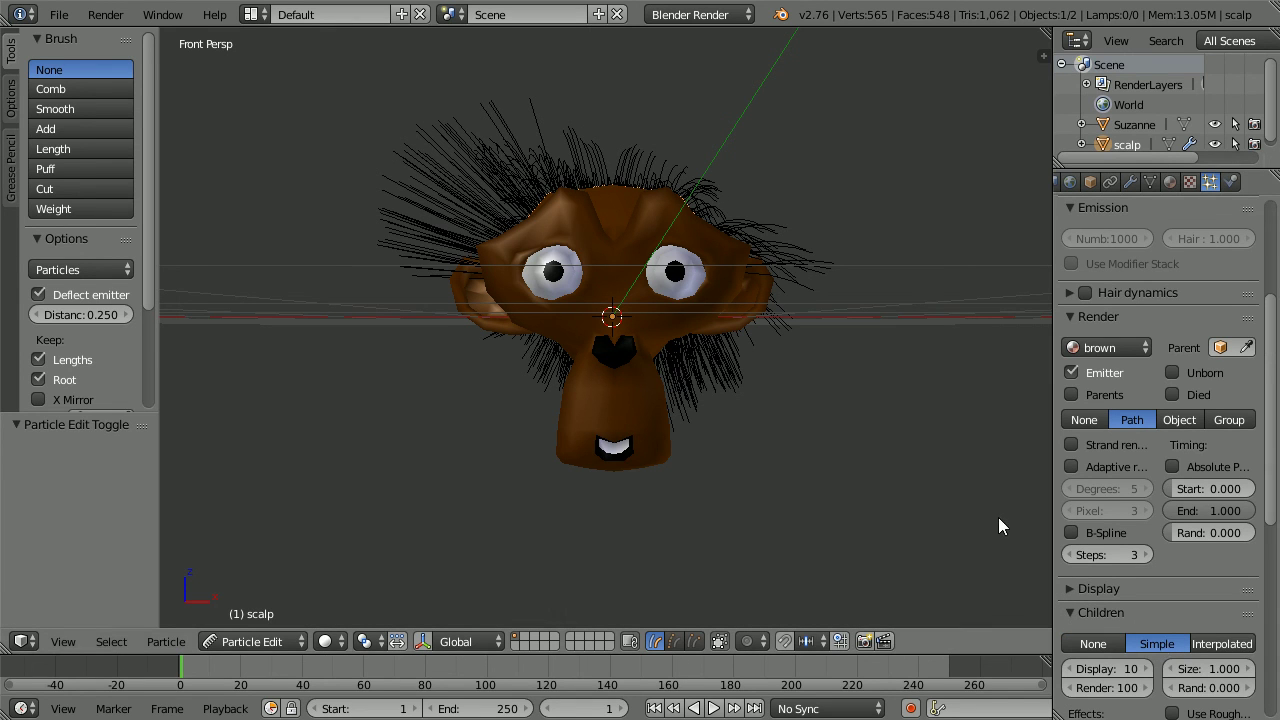